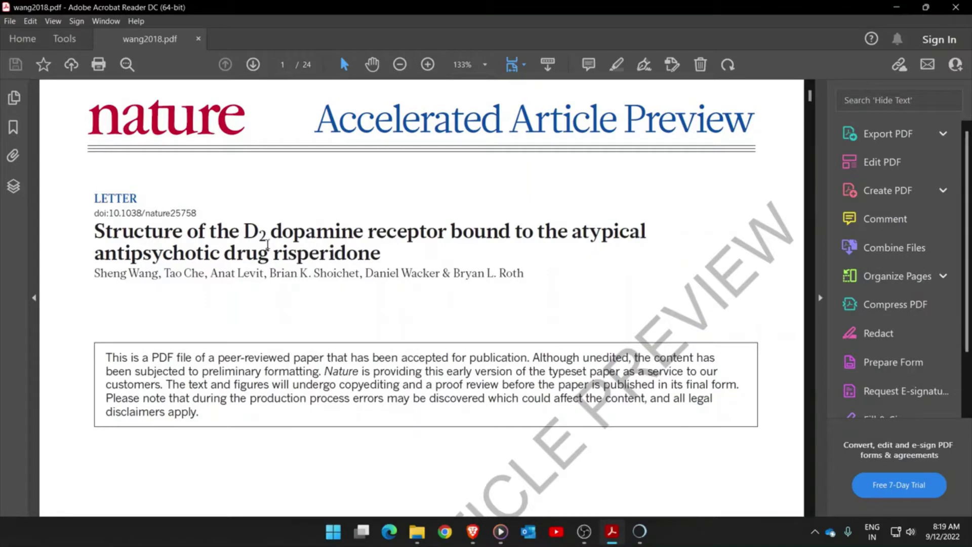
Step: Review the paper's title terms and the risperidone binding schematic in Figure 2d, marking the D114 residue label
left_click_drag(245, 232, 445, 233)
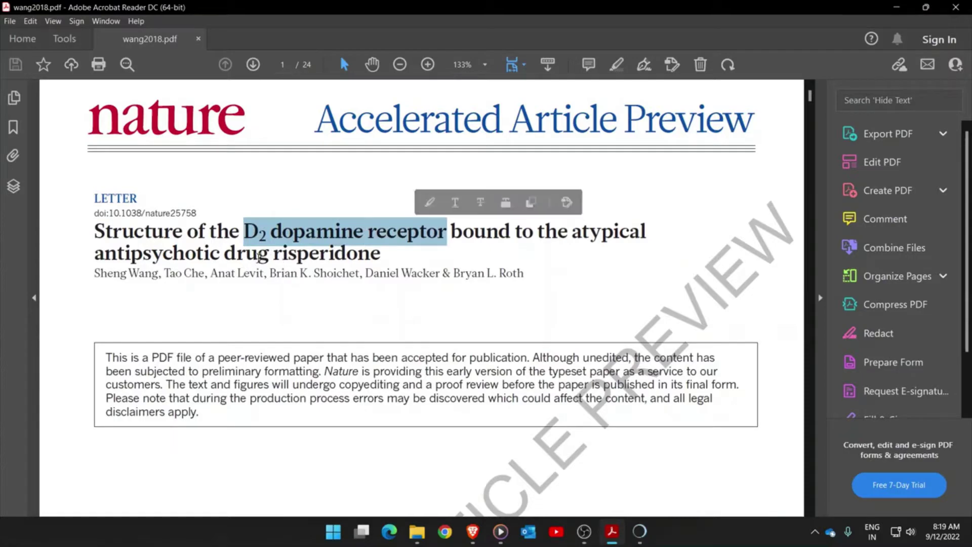
left_click_drag(273, 255, 380, 256)
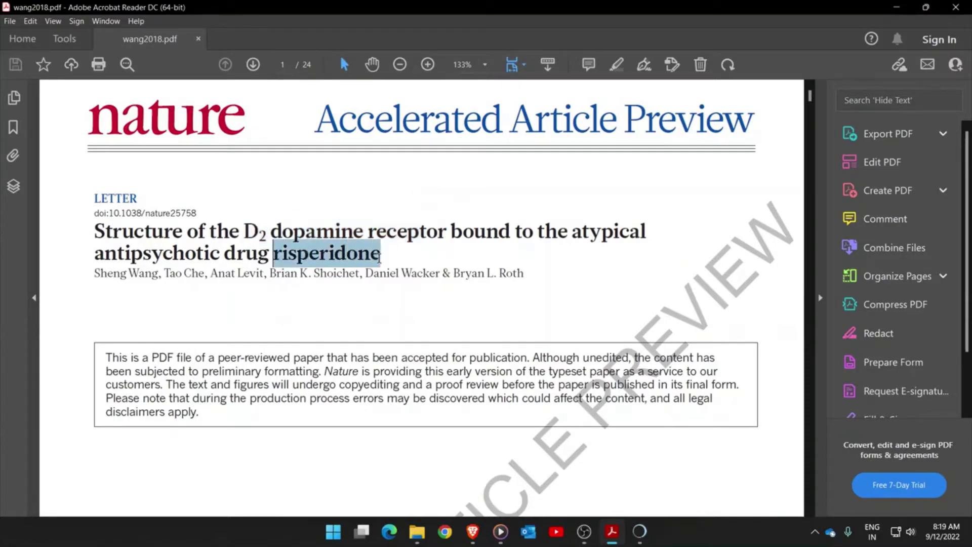
scroll(750, 261, "down", 15)
scroll(751, 261, "down", 20)
scroll(751, 264, "down", 20)
scroll(754, 272, "down", 20)
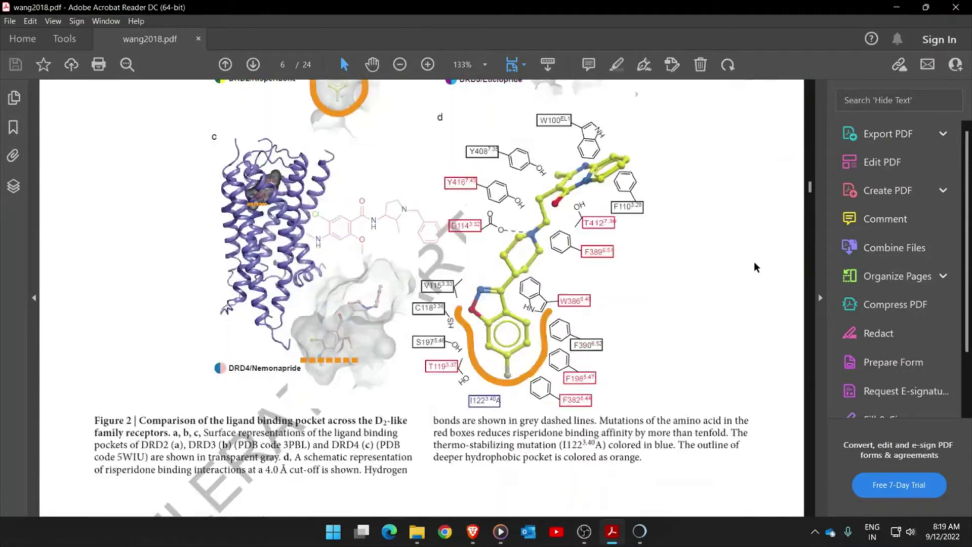
scroll(754, 263, "up", 2)
left_click_drag(452, 274, 469, 274)
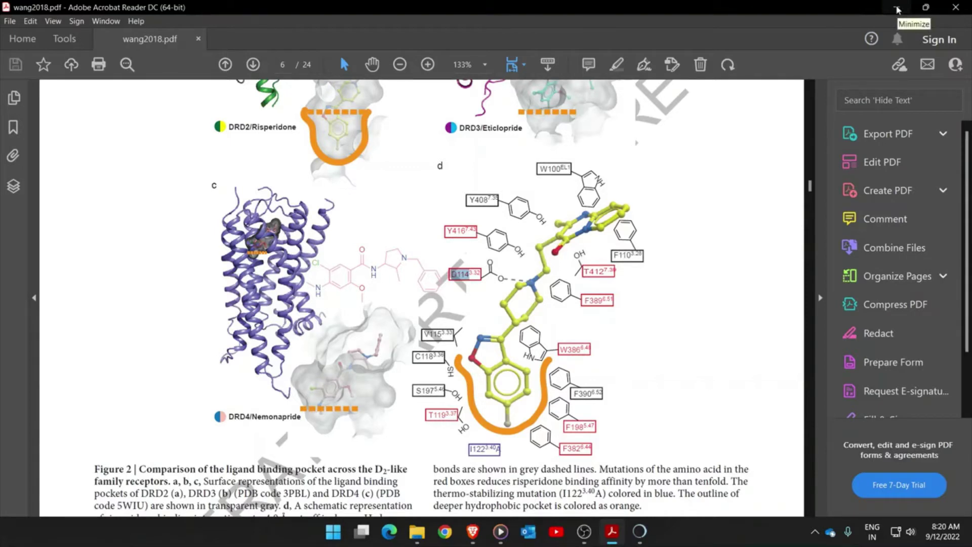
Step: Switch to UCSF Chimera and select the whole yellow residue TRP 114 in the receptor's binding pocket
left_click(894, 10)
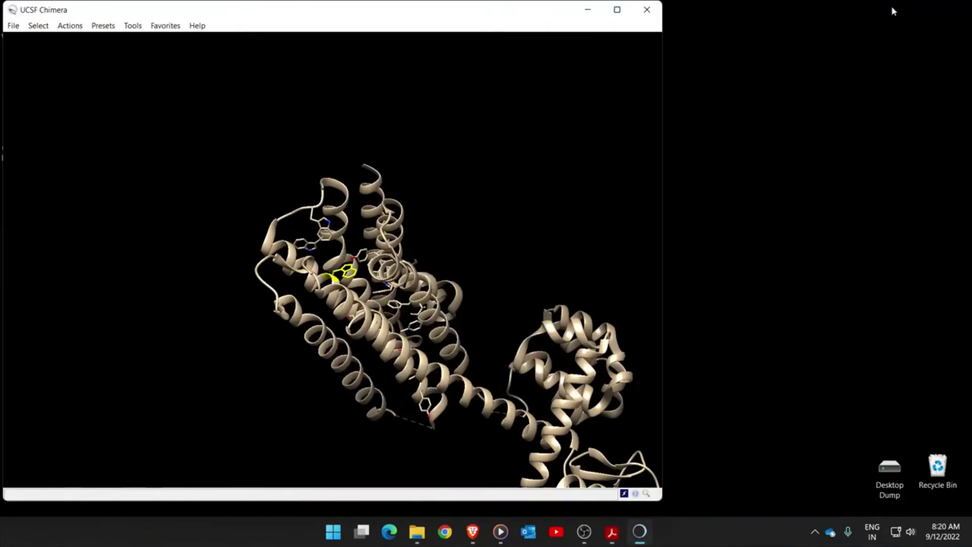
scroll(362, 274, "down", 3)
scroll(363, 274, "up", 5)
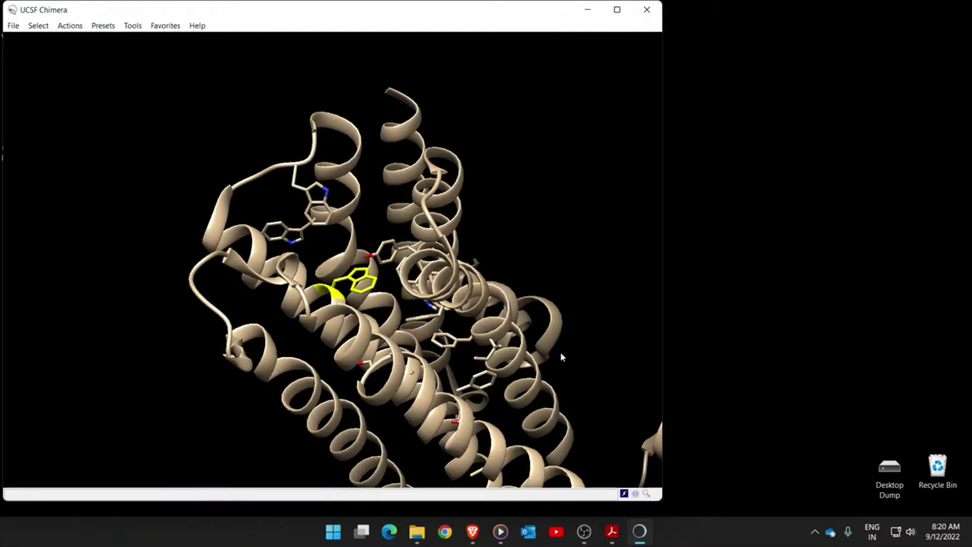
left_click_drag(438, 345, 429, 342)
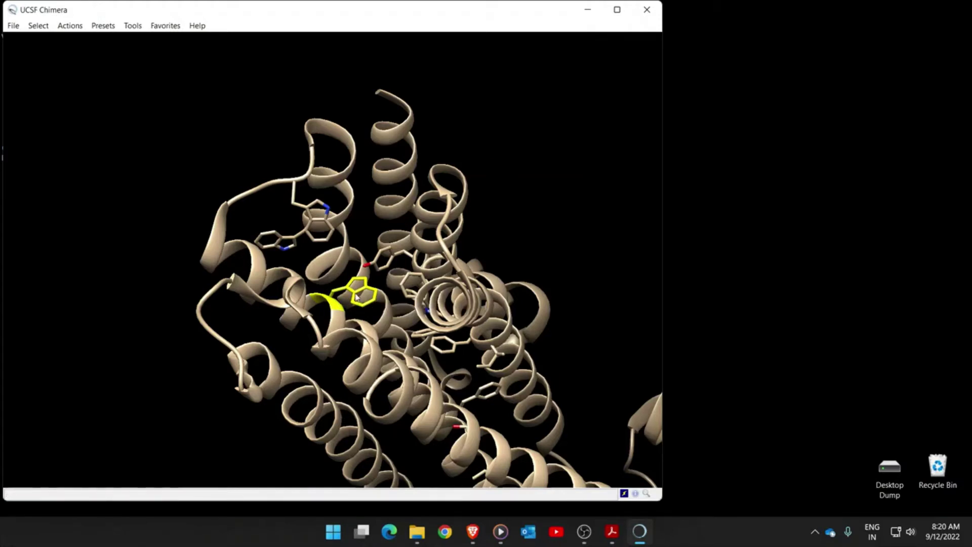
left_click(356, 297, "ctrl")
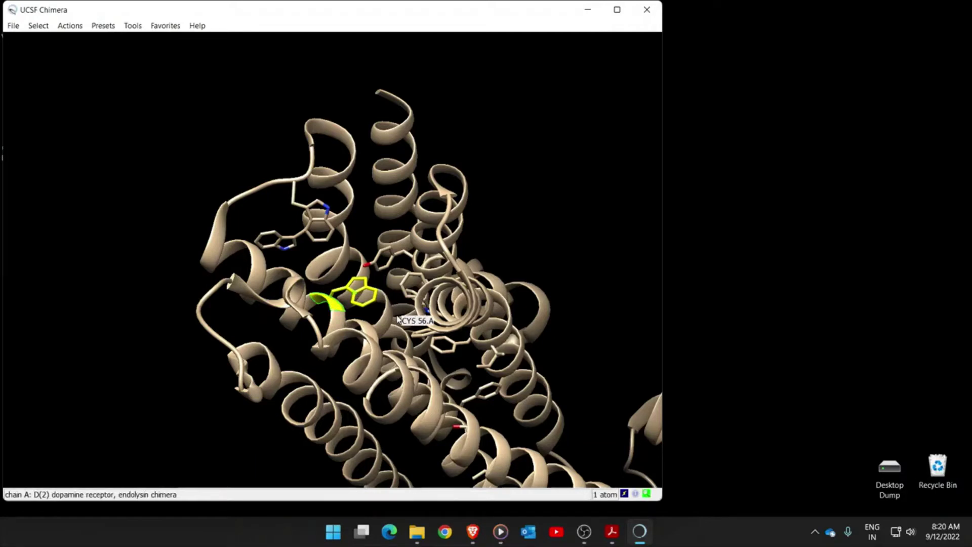
key("Up")
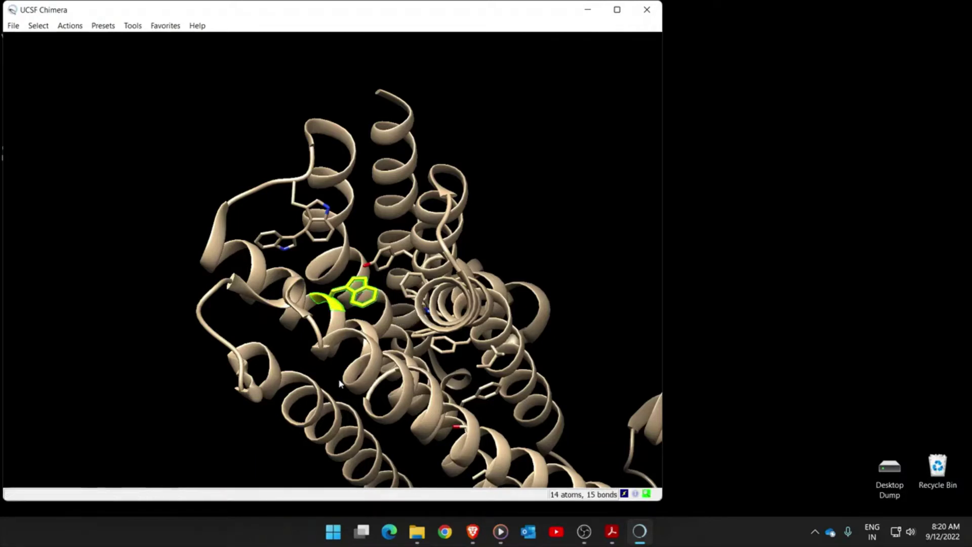
Step: Open Find Clashes/Contacts and designate the selected TRP 114 atoms for checking
scroll(363, 346, "down", 5)
scroll(363, 344, "up", 10)
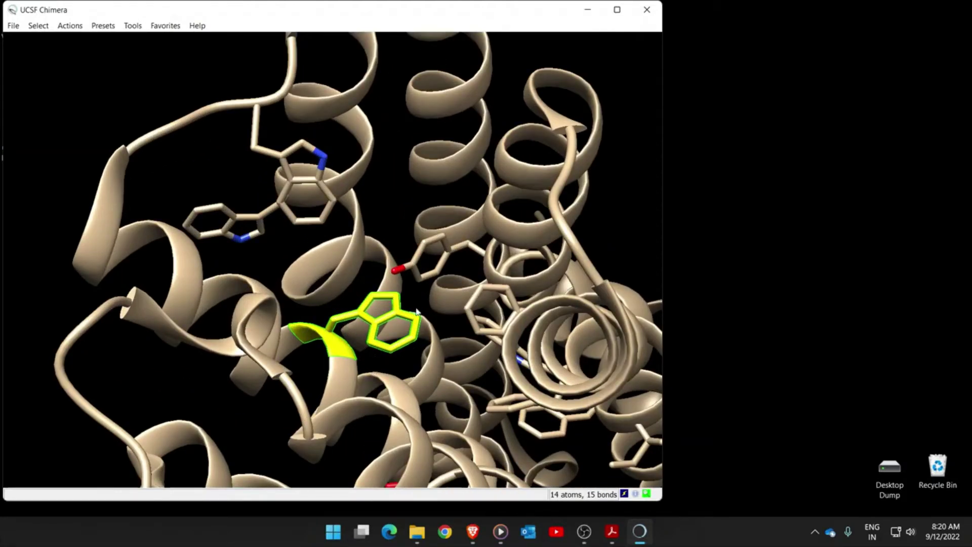
mouse_move(370, 308)
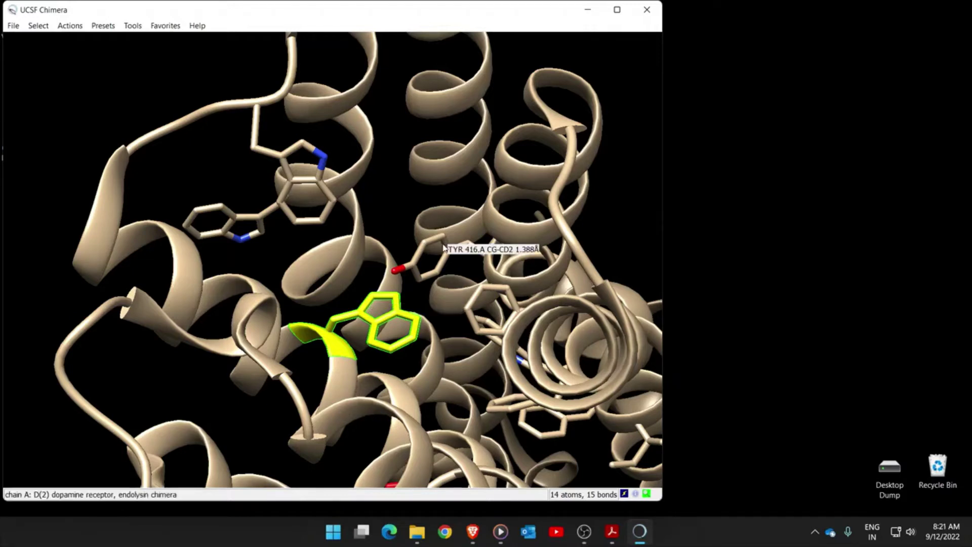
left_click(133, 26)
mouse_move(156, 115)
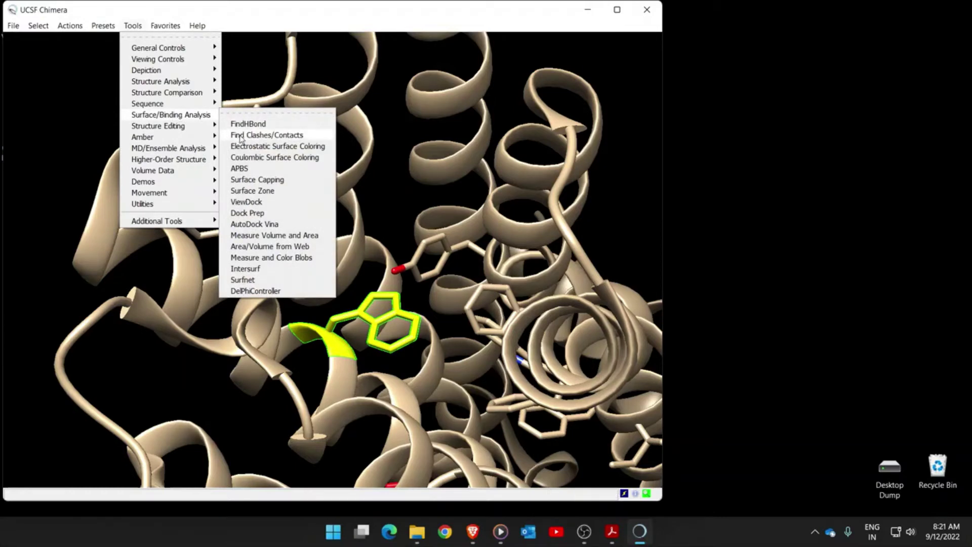
left_click(259, 135)
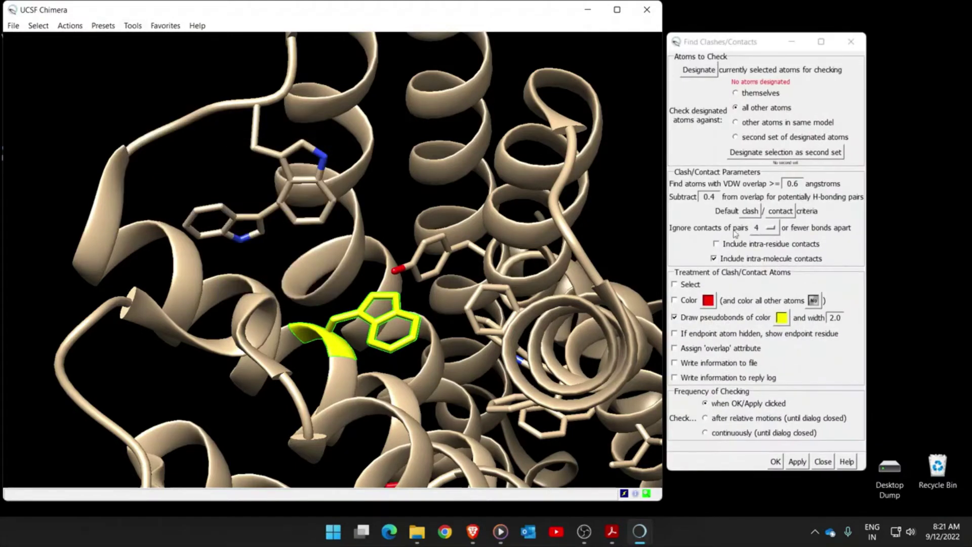
left_click_drag(748, 47, 831, 31)
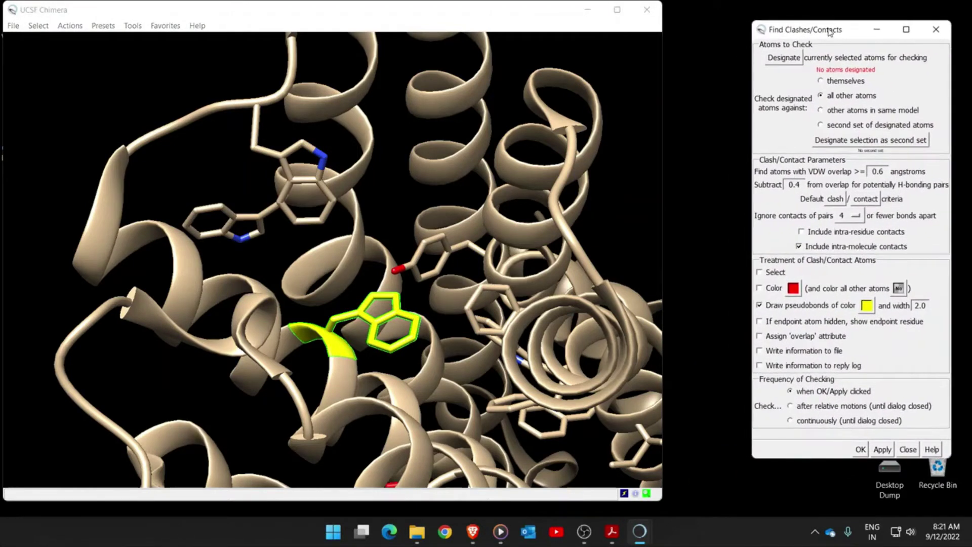
left_click_drag(661, 175, 669, 173)
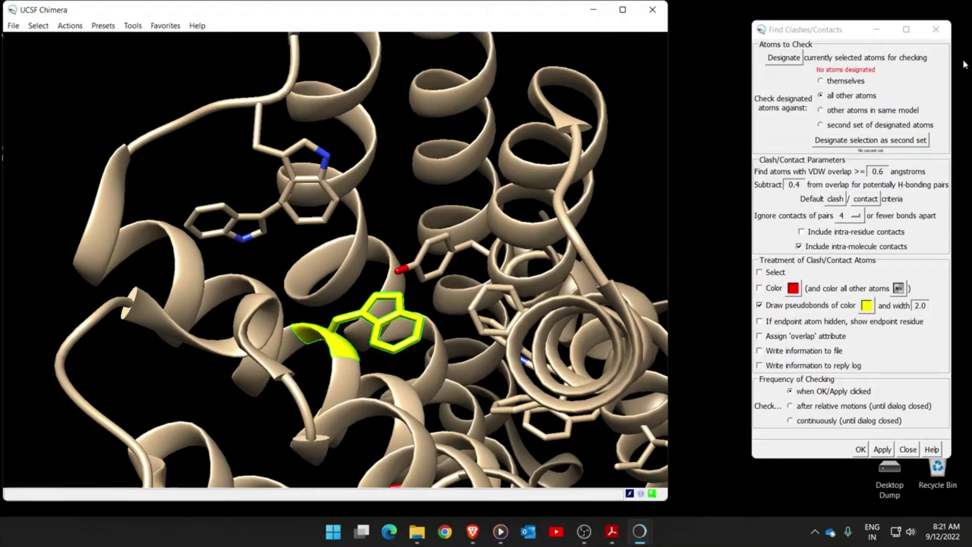
left_click(792, 62)
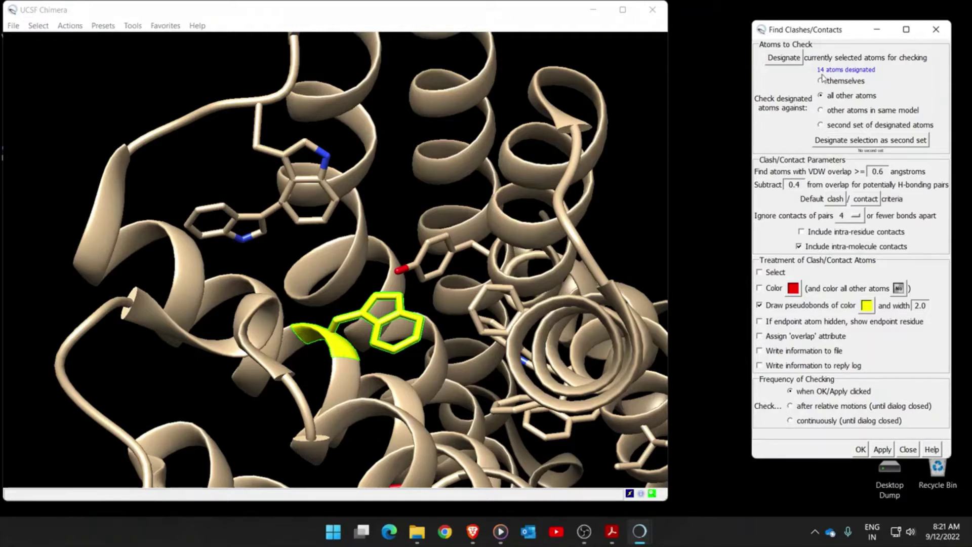
Step: Enable selecting and coloring of the clash/contact atoms and apply the check
left_click(760, 272)
left_click(759, 287)
left_click_drag(668, 105, 676, 105)
left_click(883, 449)
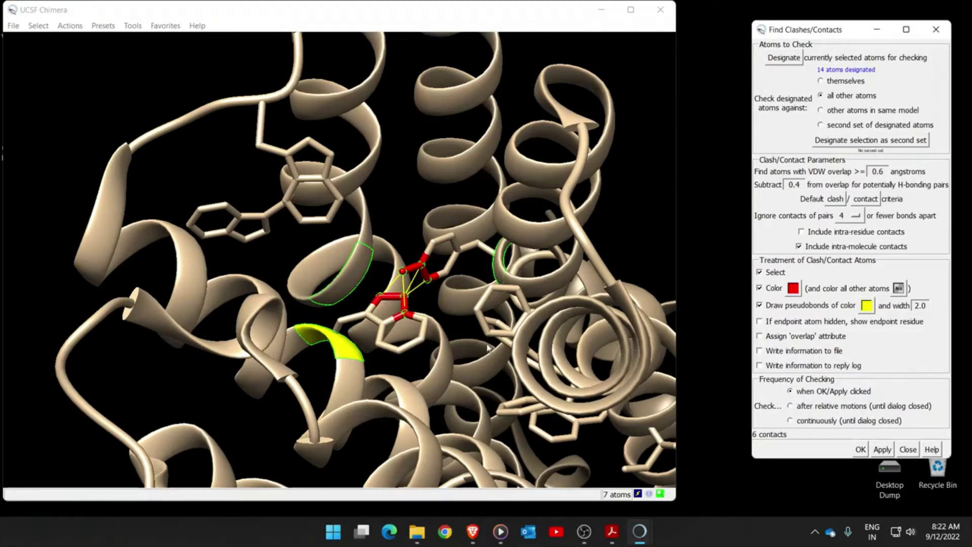
Step: Create a new text document on the desktop and open it in Notepad for noting the contact residues
left_click_drag(368, 281, 373, 278)
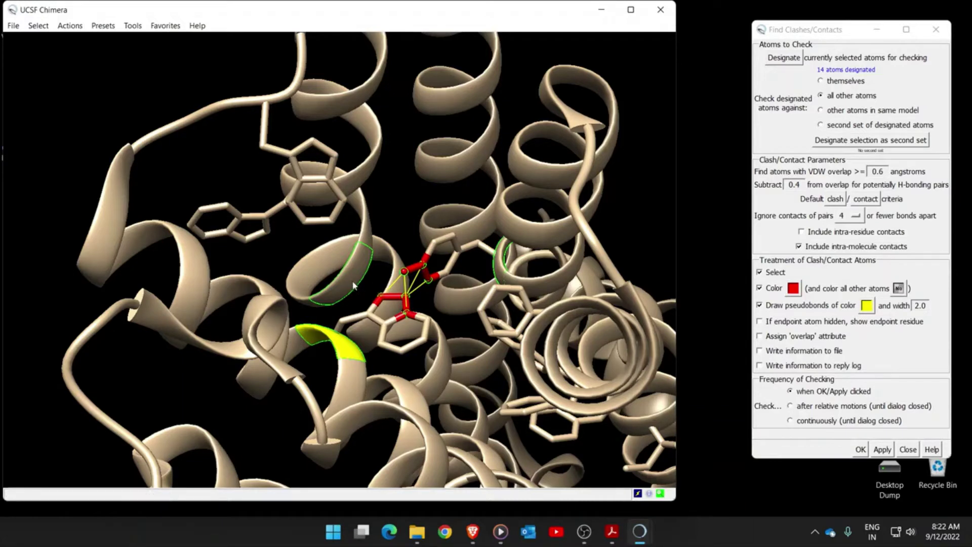
mouse_move(354, 285)
mouse_move(500, 268)
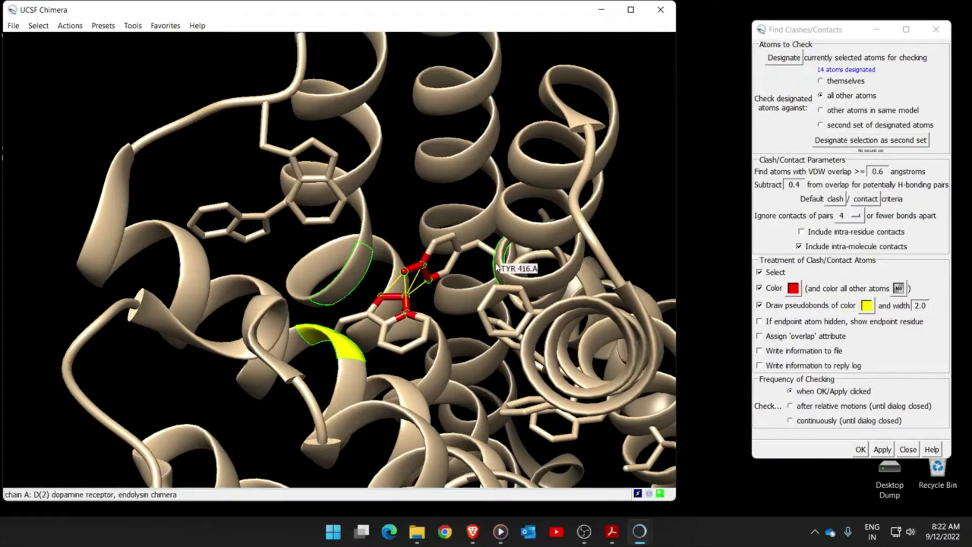
right_click(702, 331)
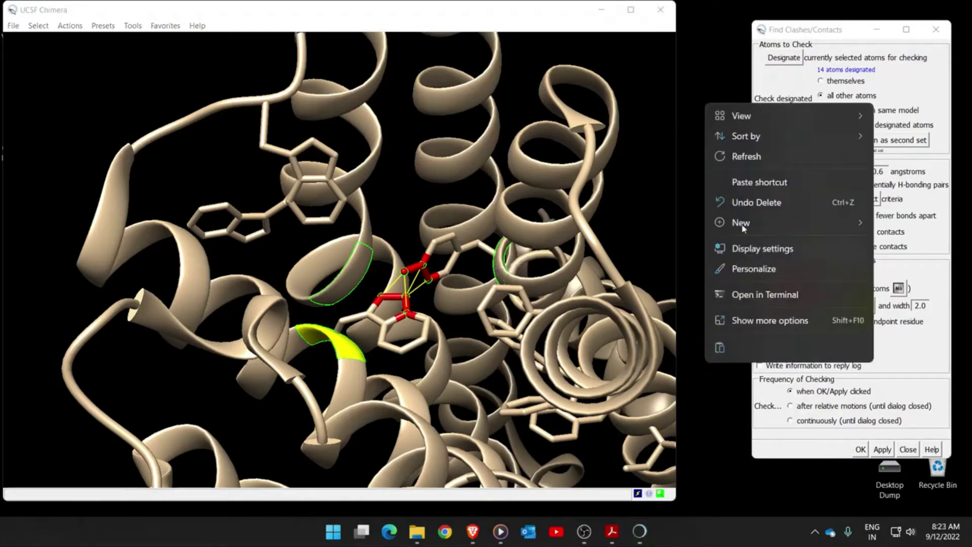
mouse_move(742, 229)
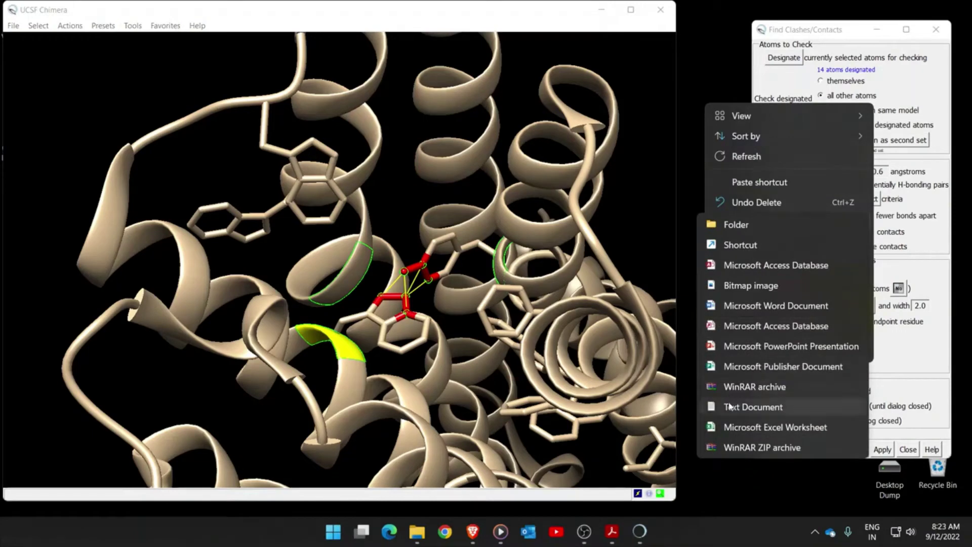
left_click(729, 406)
left_click(729, 333)
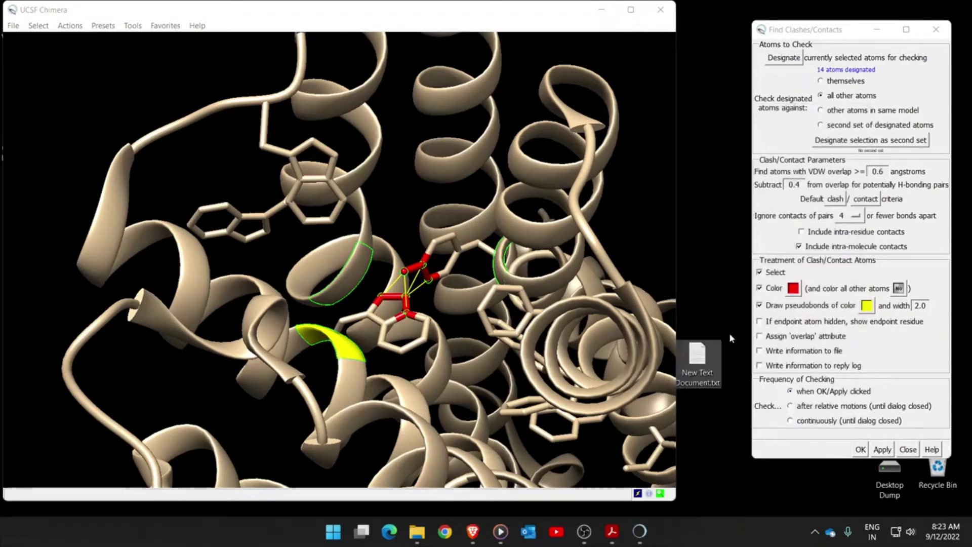
double_click(704, 353)
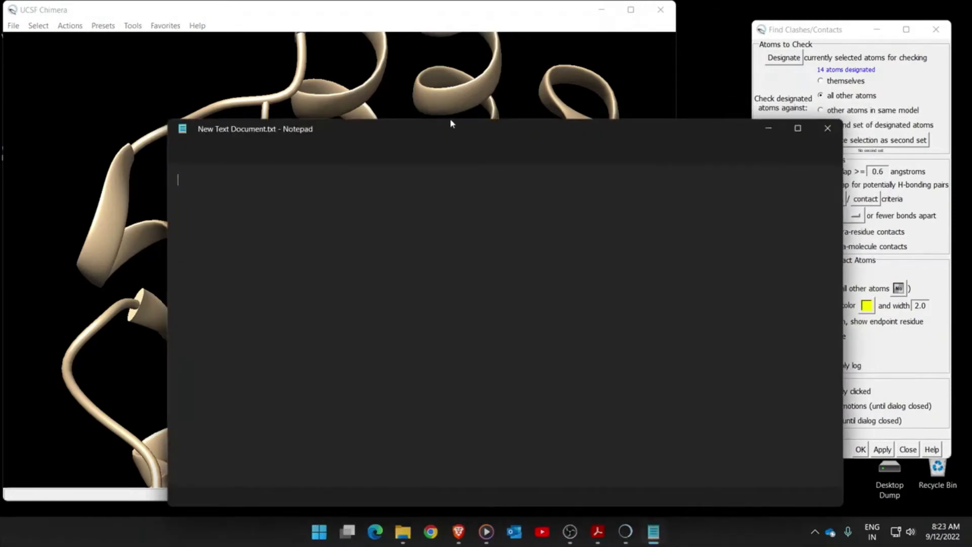
left_click_drag(452, 124, 856, 102)
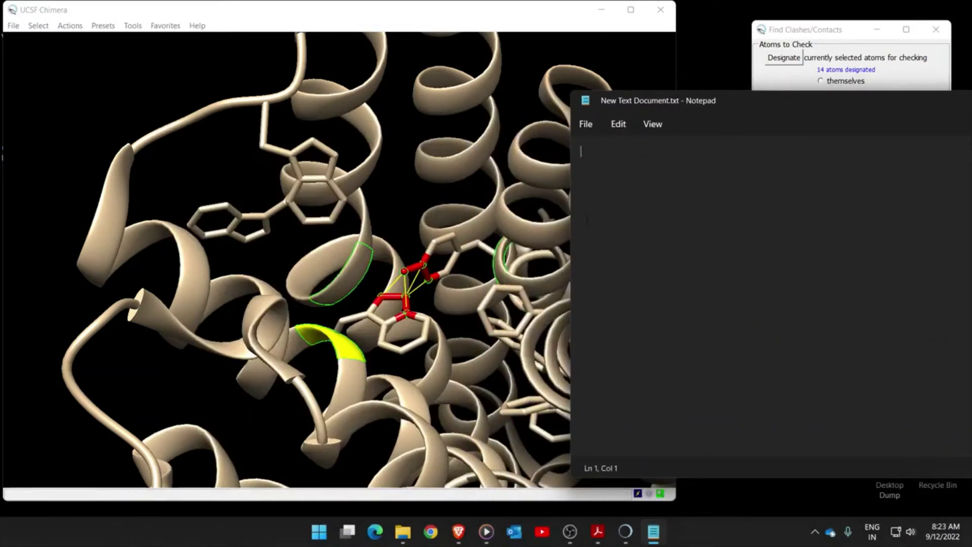
Step: List the residues Val87, Tyr416 and Trp114 on separate lines of the text document
type("Val")
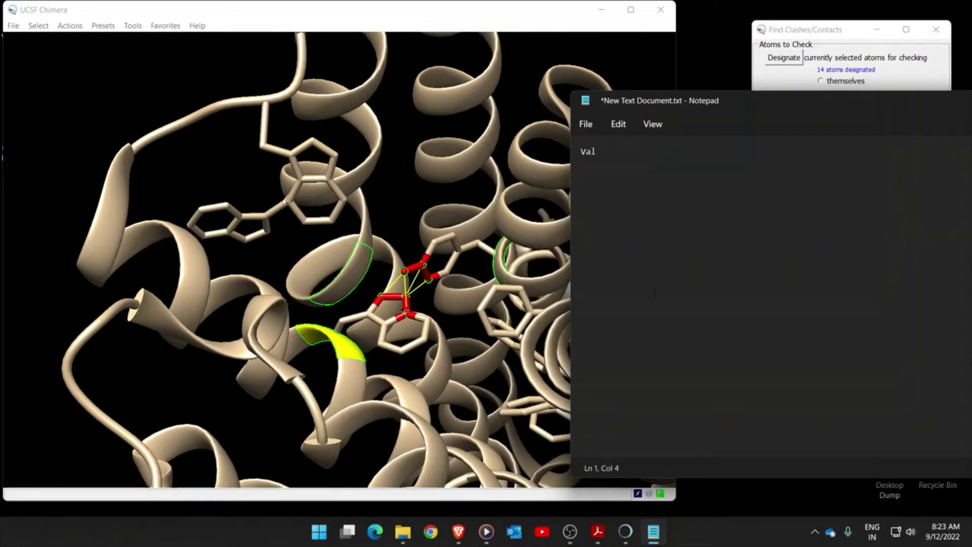
type("87")
mouse_move(501, 269)
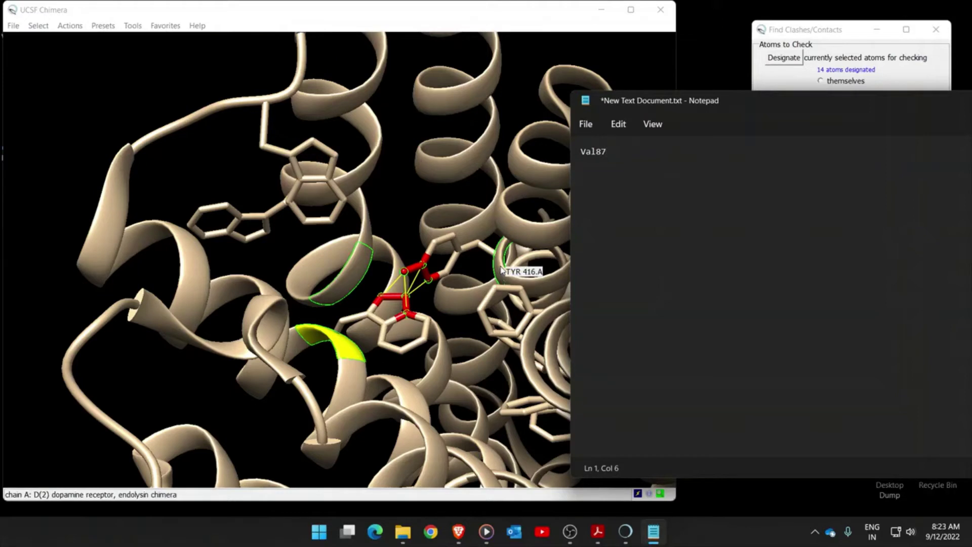
key("Return")
type("Tyr416")
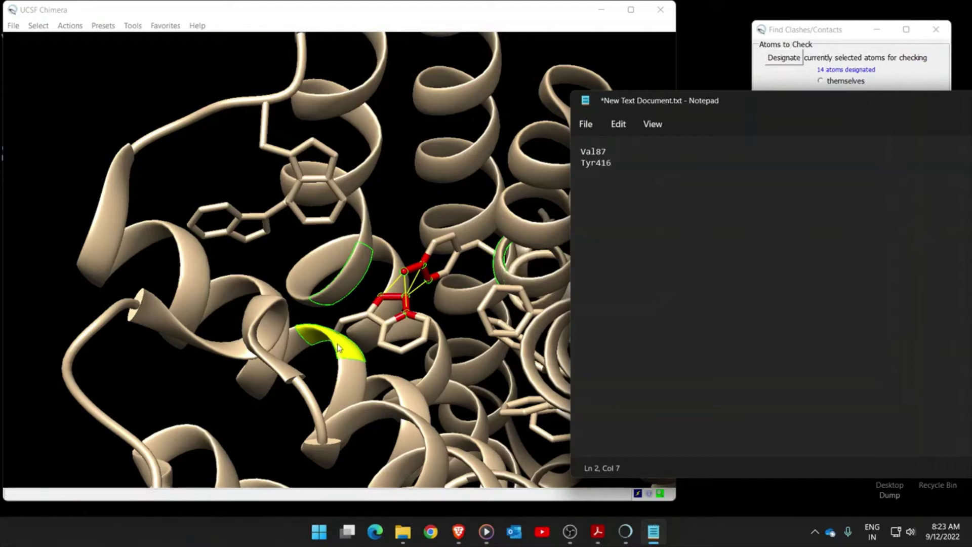
mouse_move(344, 324)
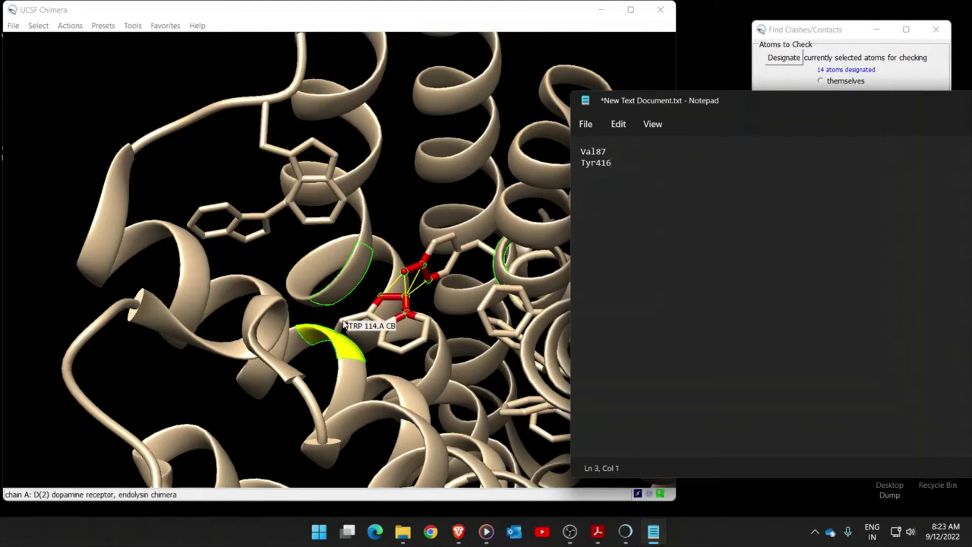
type("Trp 114")
key("BackSpace")
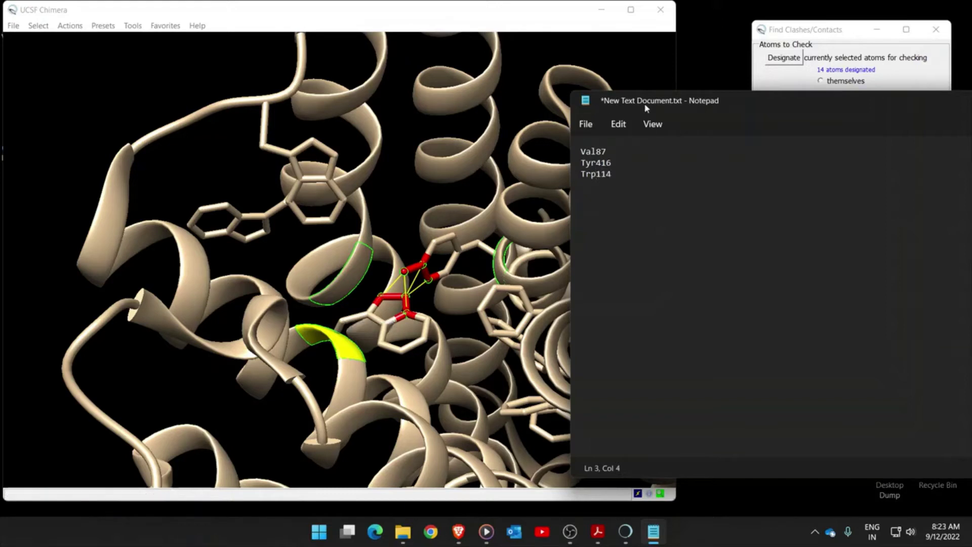
left_click_drag(679, 101, 694, 100)
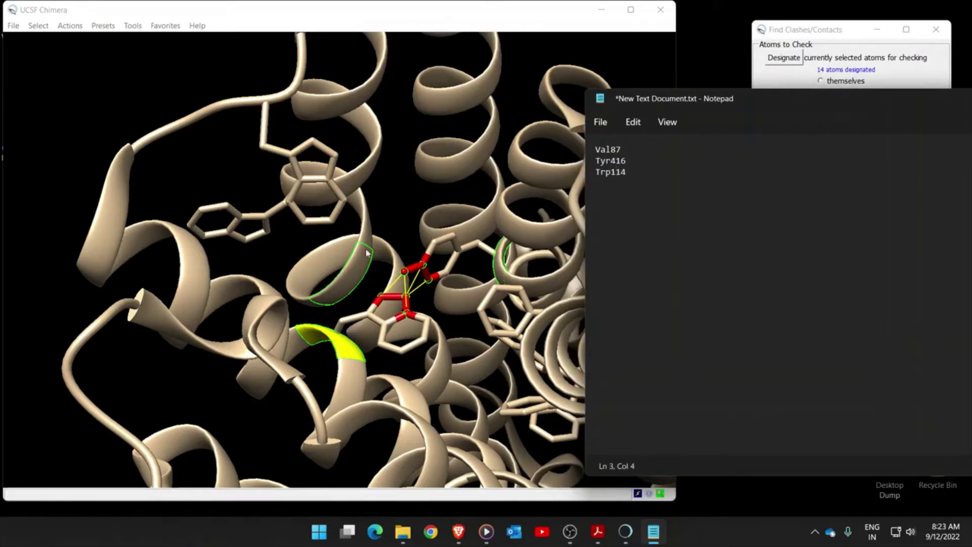
Step: Clear the current selection in Chimera and place the residue notes beside the model window
left_click(38, 25)
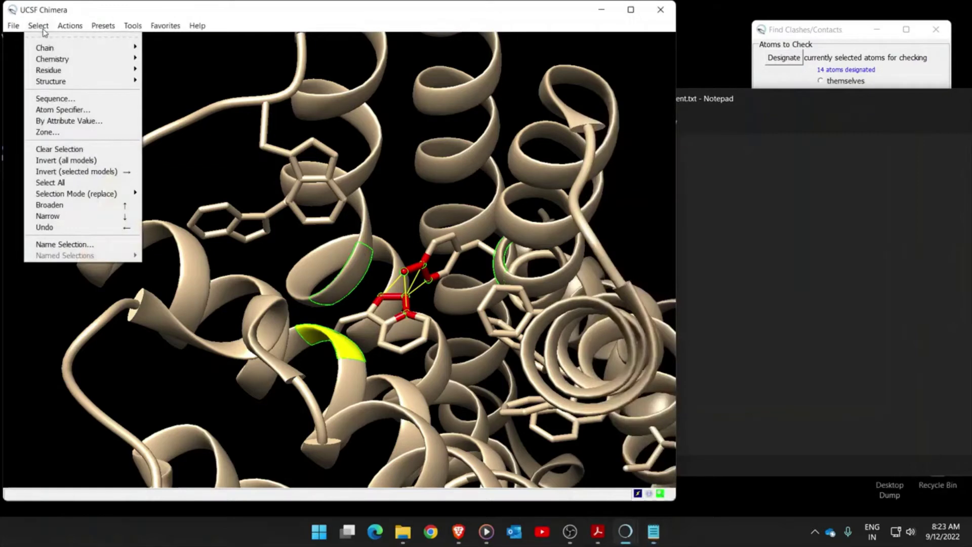
left_click(48, 151)
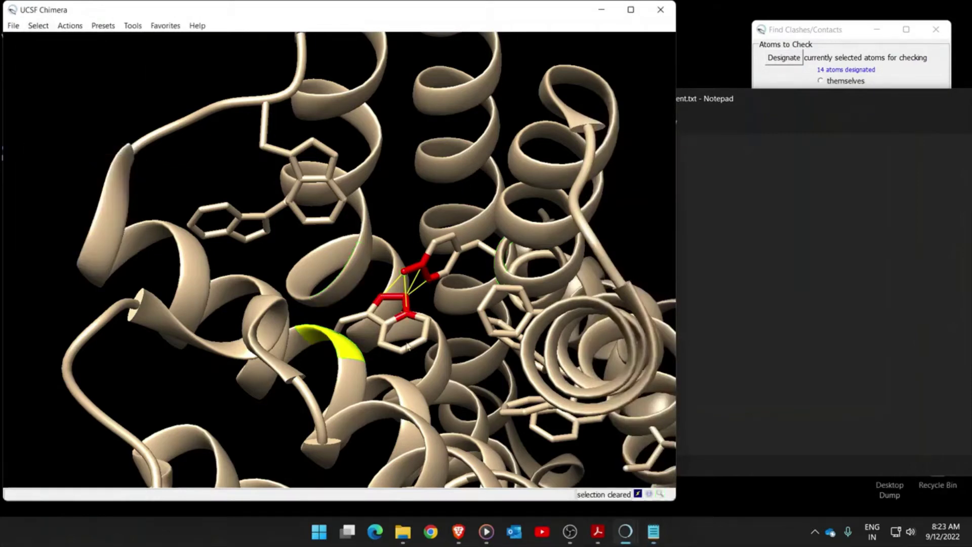
left_click(653, 531)
left_click_drag(694, 101, 782, 91)
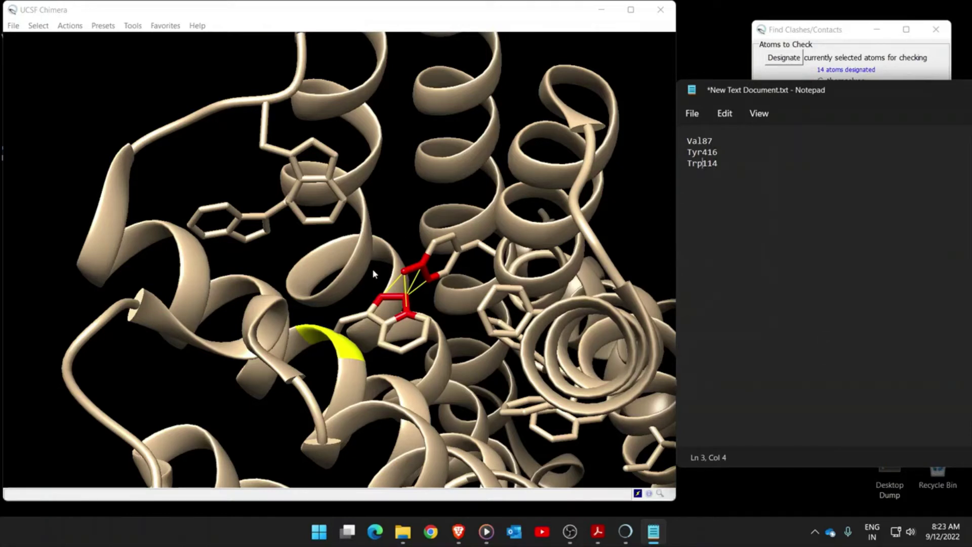
Step: Select the Val87 ribbon segment beside the clashing atoms and show its atoms and bonds
mouse_move(346, 286)
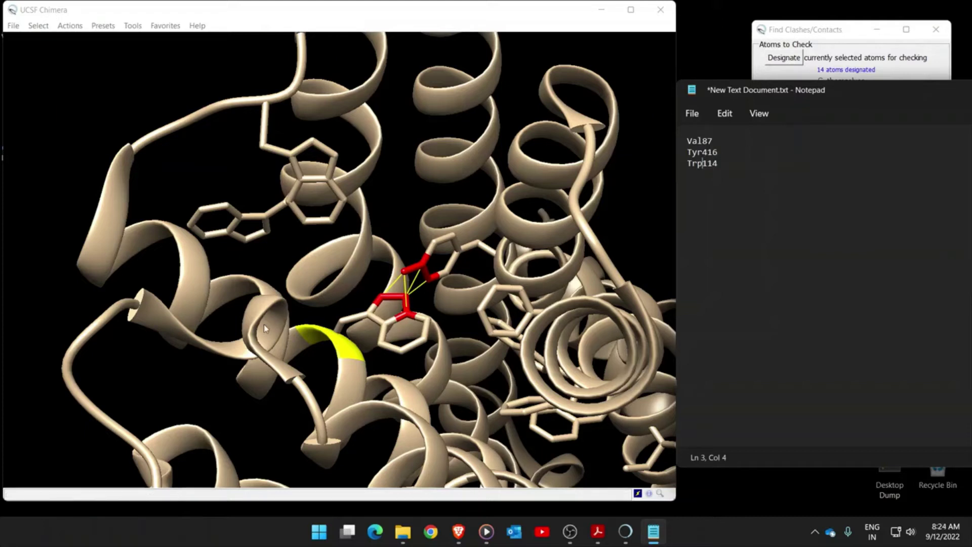
left_click(344, 287, "ctrl")
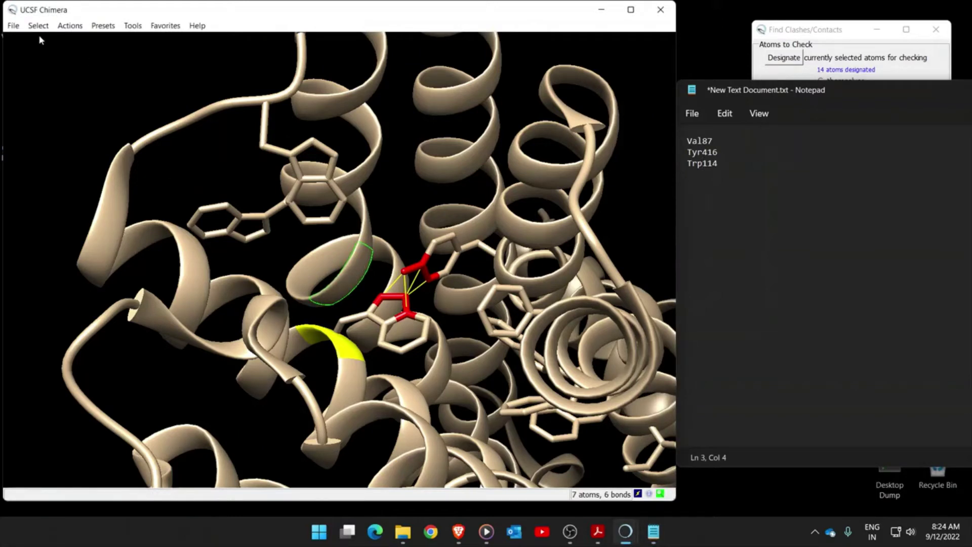
left_click(64, 28)
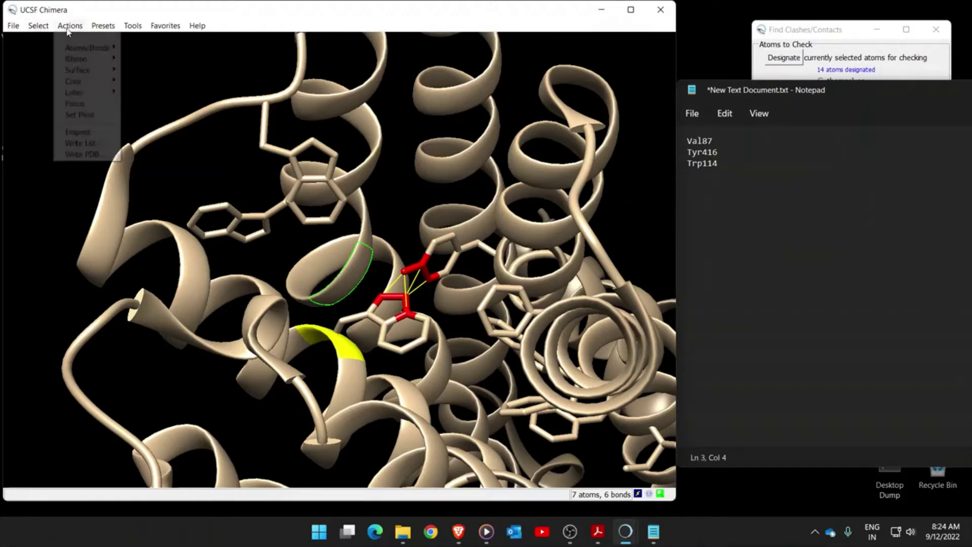
mouse_move(79, 52)
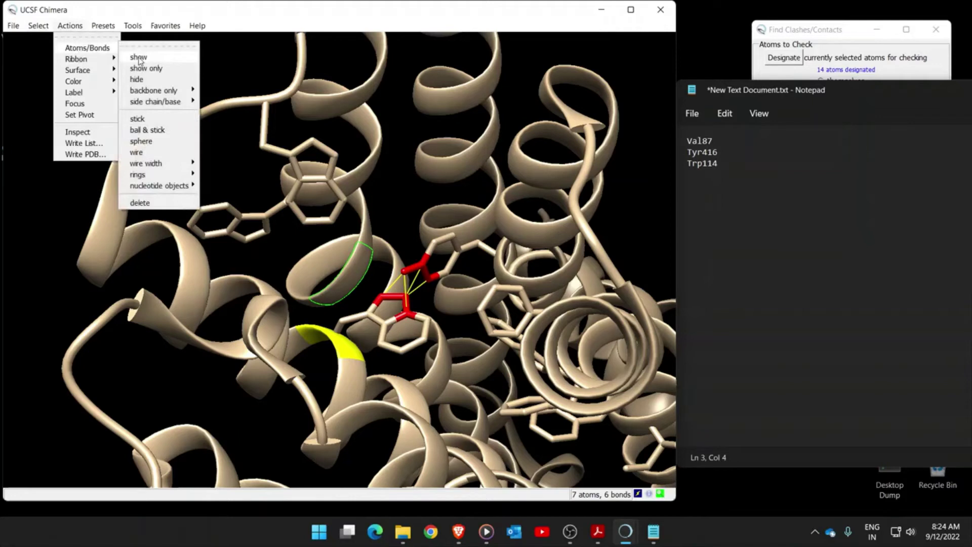
left_click(139, 58)
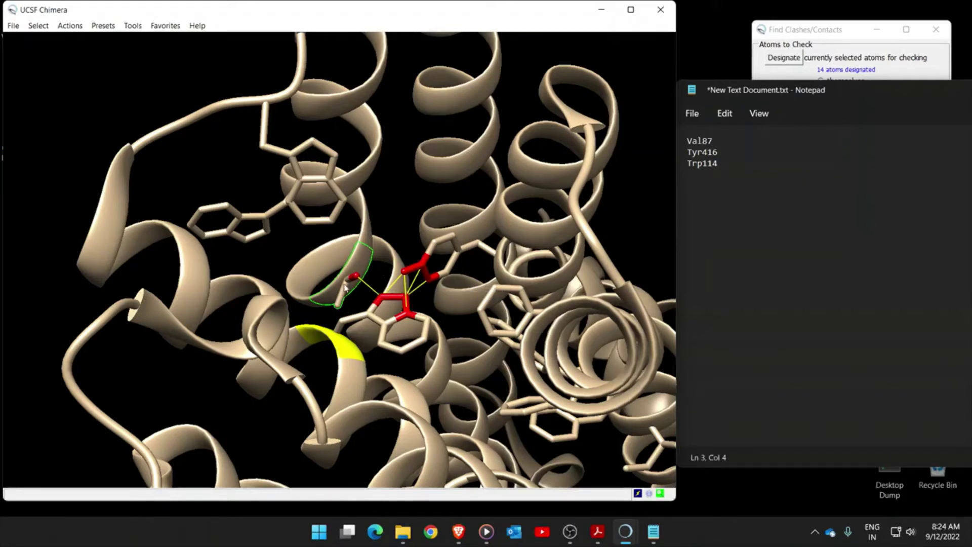
Step: Add the complete Tyr416 and Trp114 residues to the Val87 selection
mouse_move(352, 271)
mouse_move(579, 382)
mouse_move(408, 272)
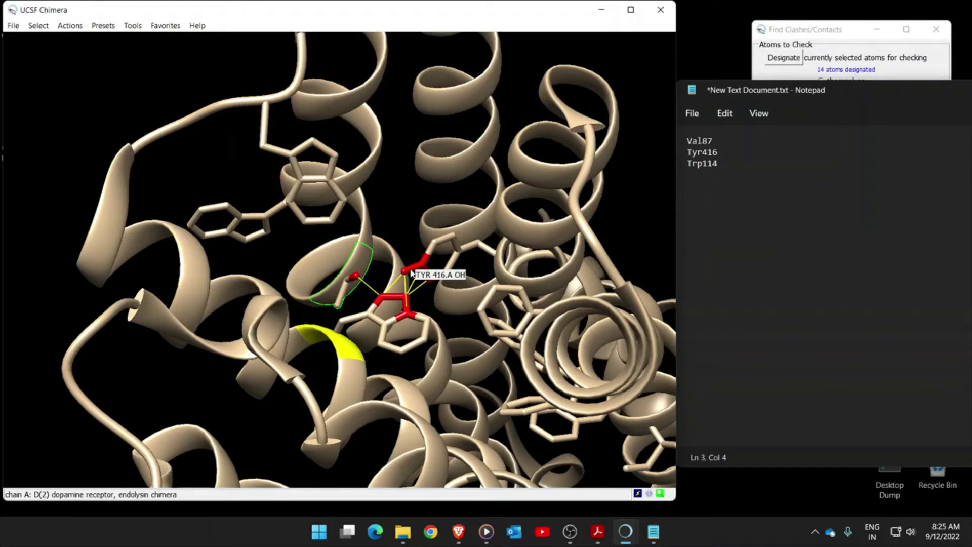
left_click(412, 273, "ctrl")
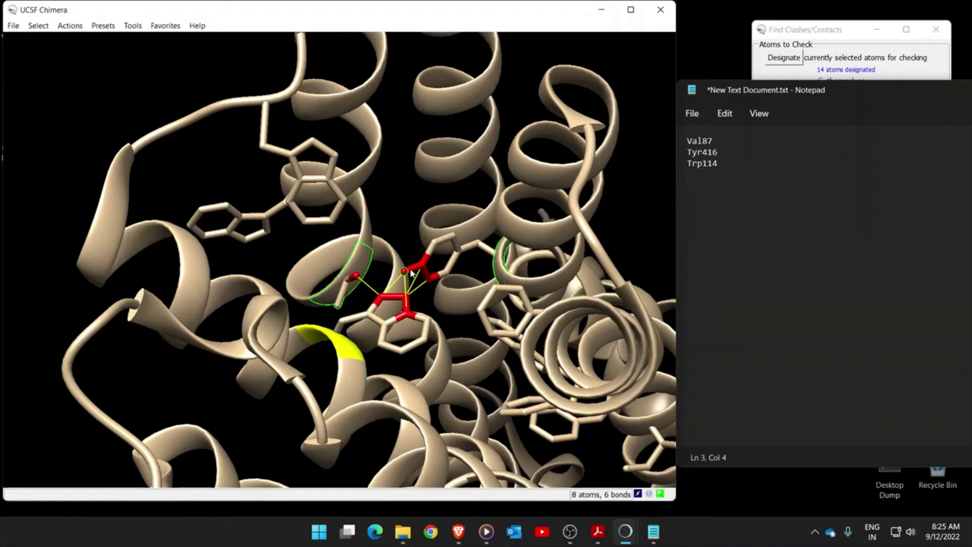
key("Up")
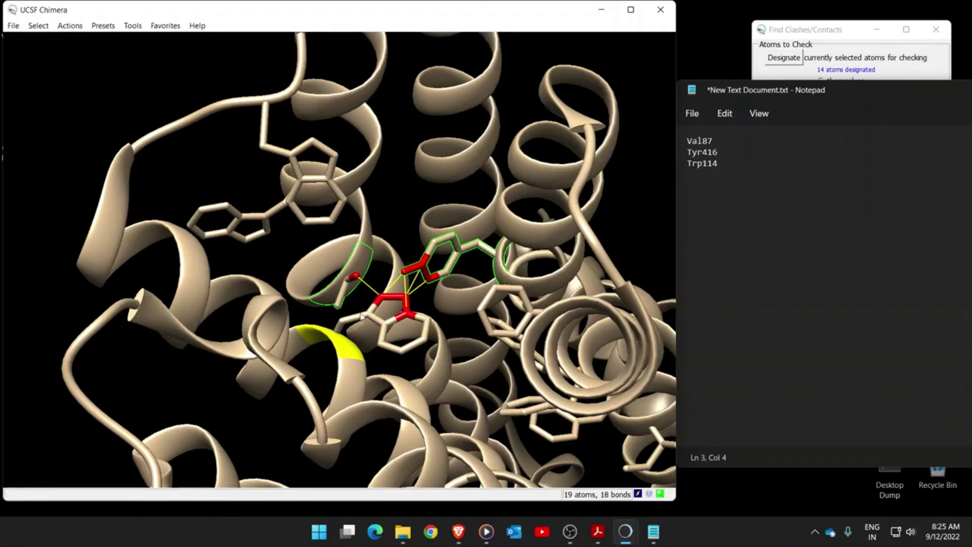
mouse_move(361, 316)
left_click(369, 316, "ctrl+shift")
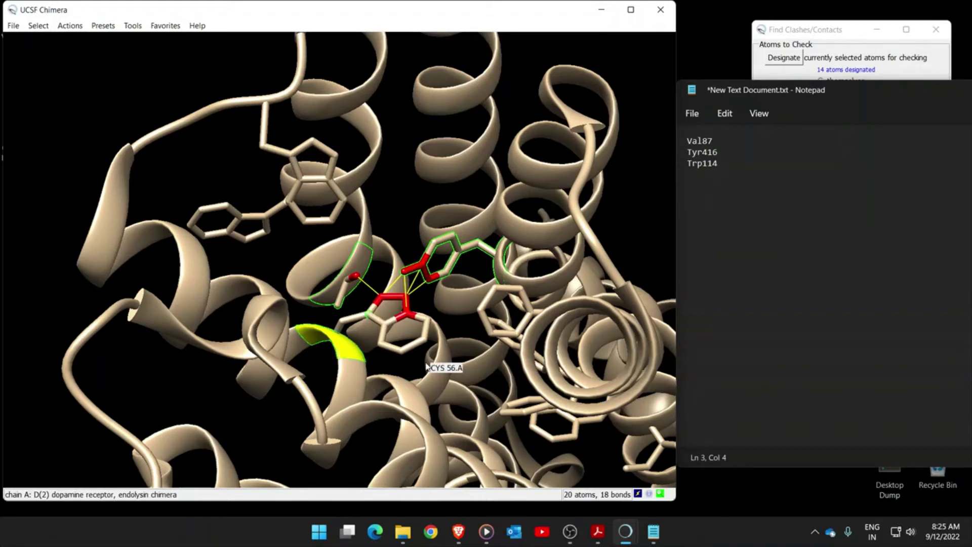
key("Up")
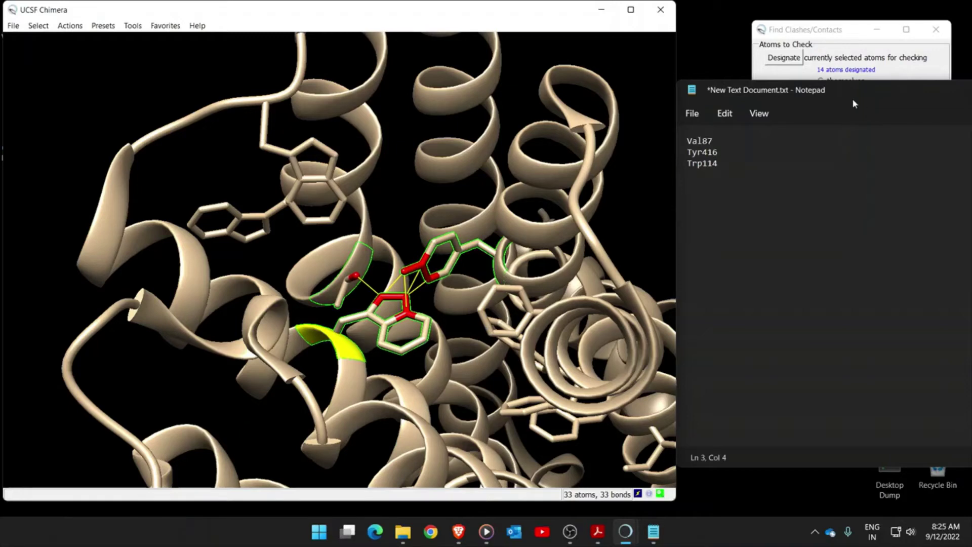
Step: Close the residue notes in Notepad without saving the changes
left_click_drag(792, 96, 533, 105)
left_click_drag(657, 101, 423, 80)
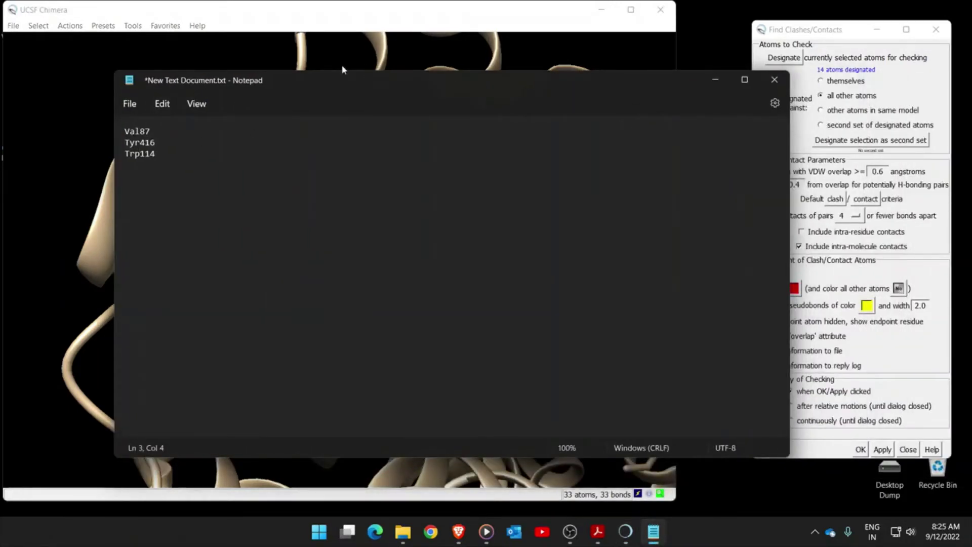
left_click_drag(342, 71, 319, 87)
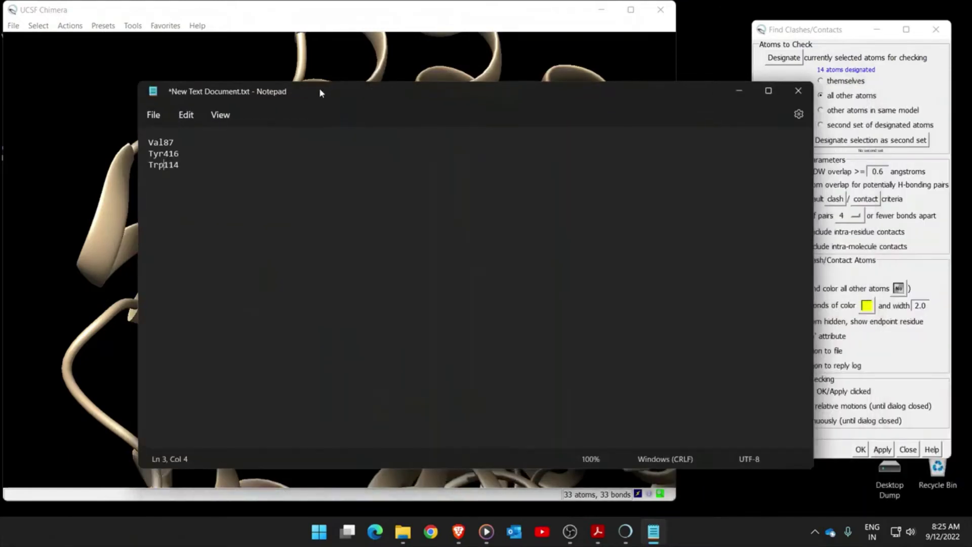
left_click(798, 92)
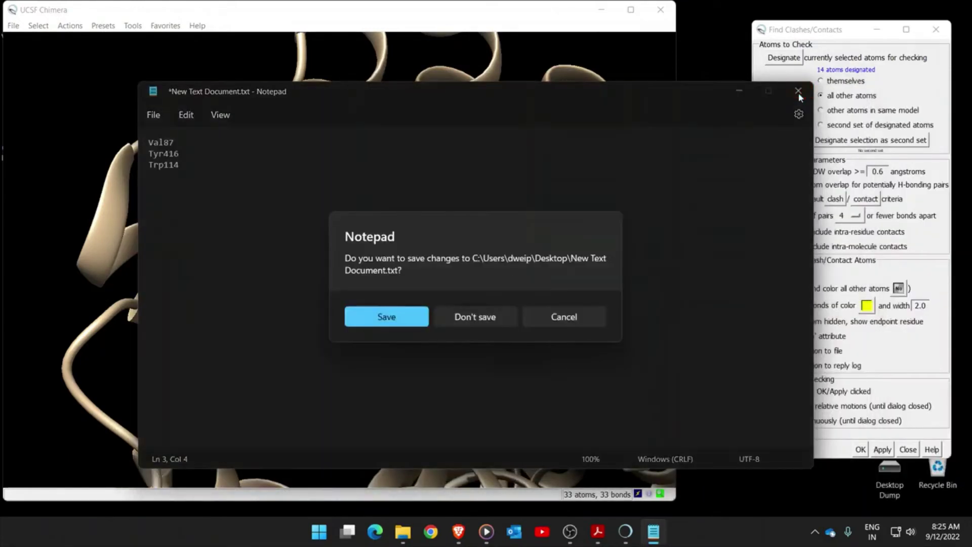
left_click(472, 314)
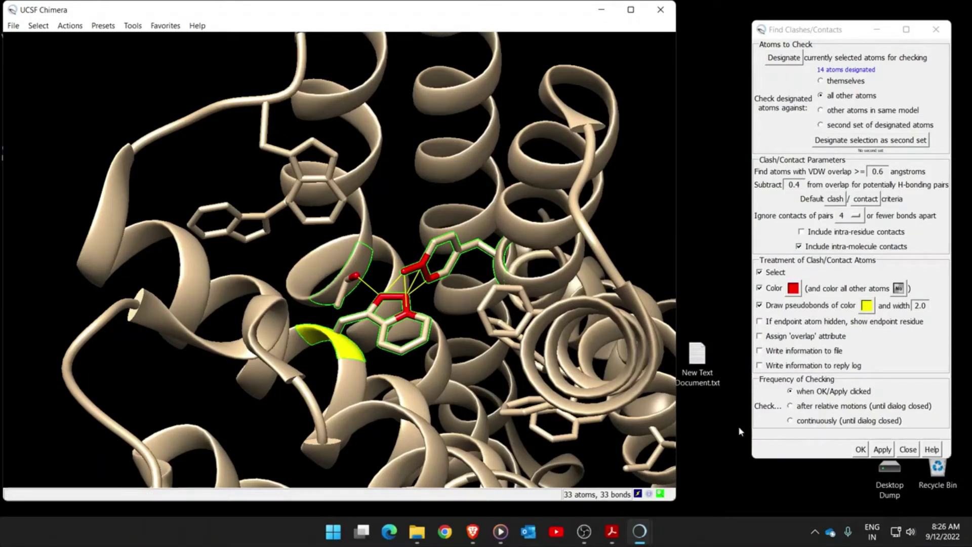
Step: Set the clash check frequency to after relative motions and check the Val87 contact in the model
left_click_drag(806, 33, 791, 34)
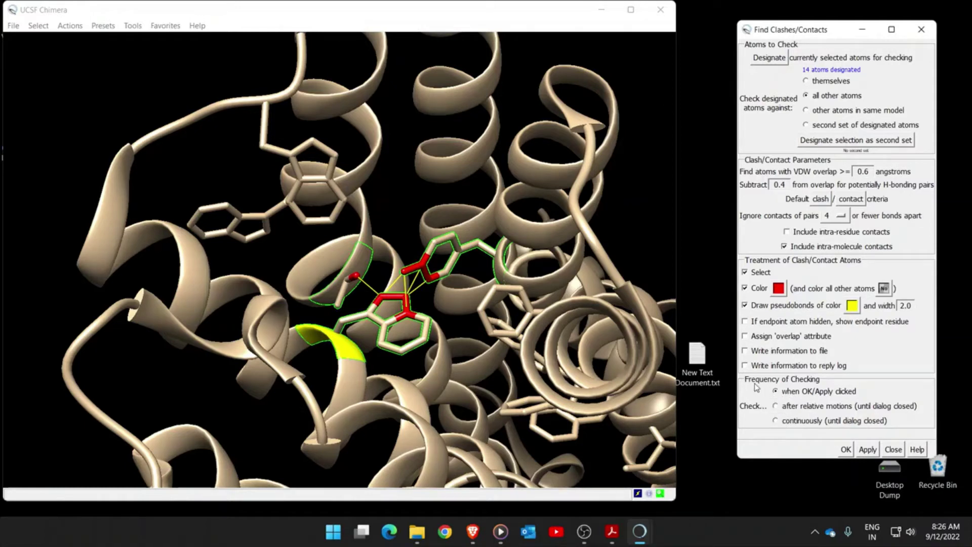
left_click(776, 406)
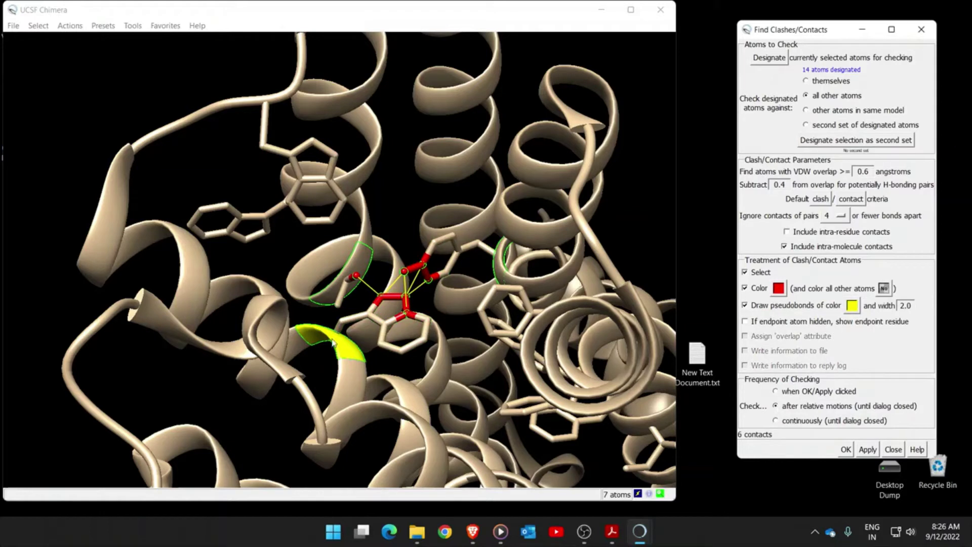
mouse_move(333, 343)
mouse_move(359, 266)
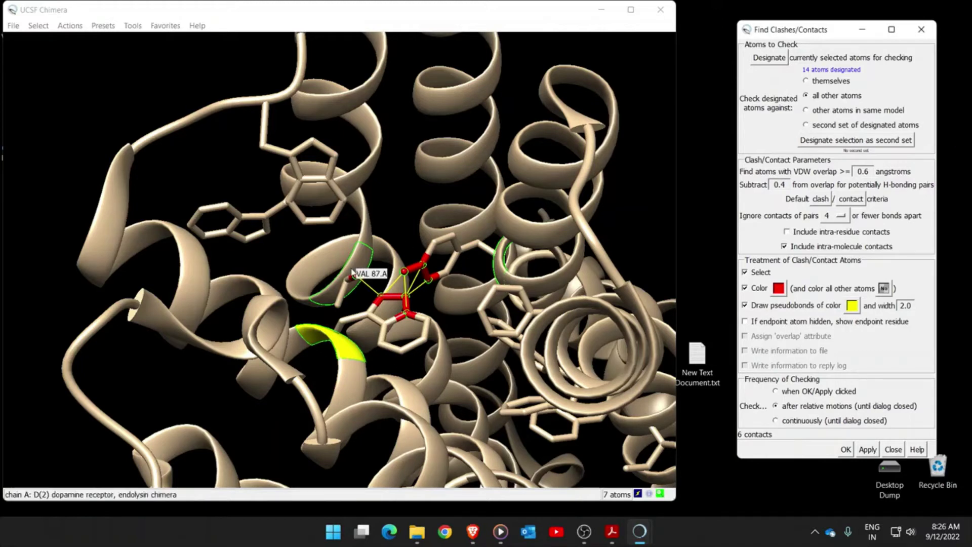
Step: Start Minimize Structure and set the conjugate gradient steps to 0 and the update interval to 2
left_click(136, 26)
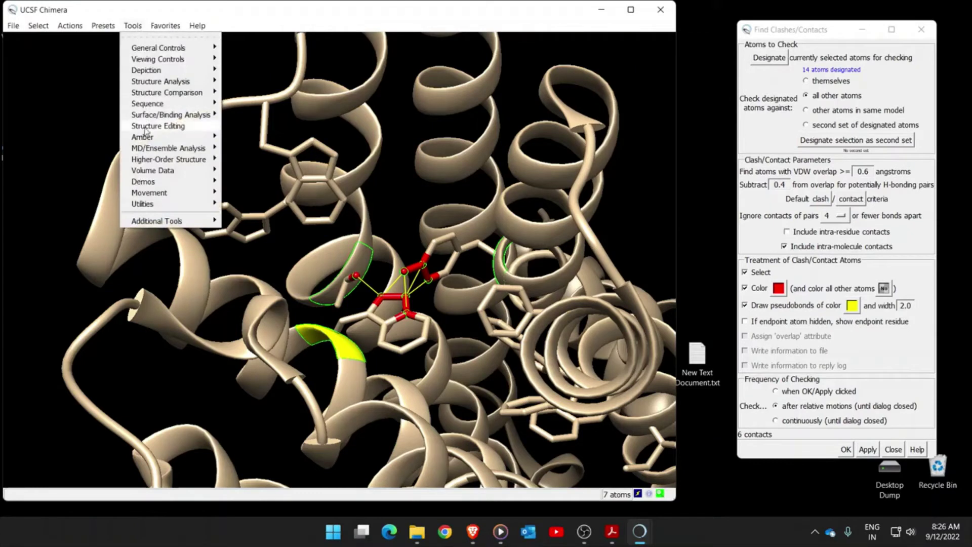
mouse_move(147, 128)
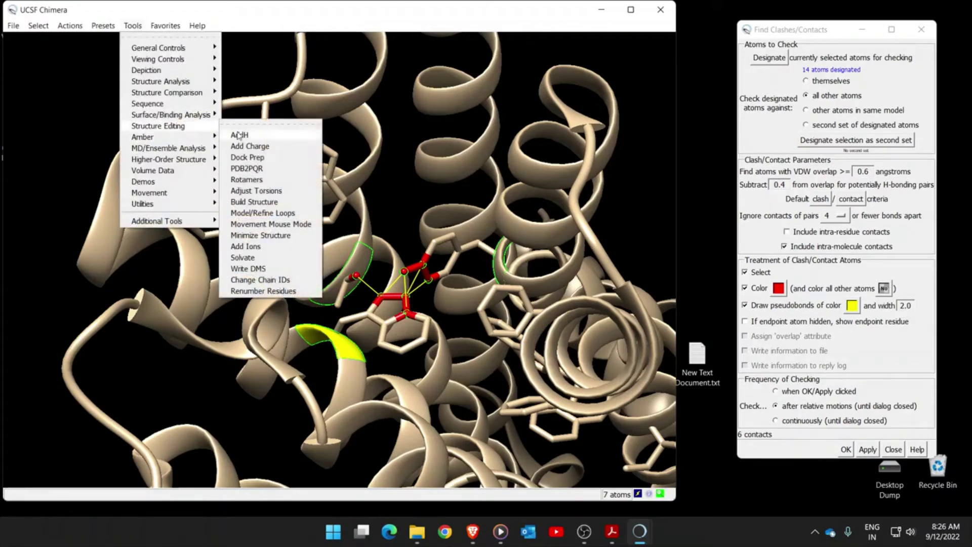
left_click(273, 238)
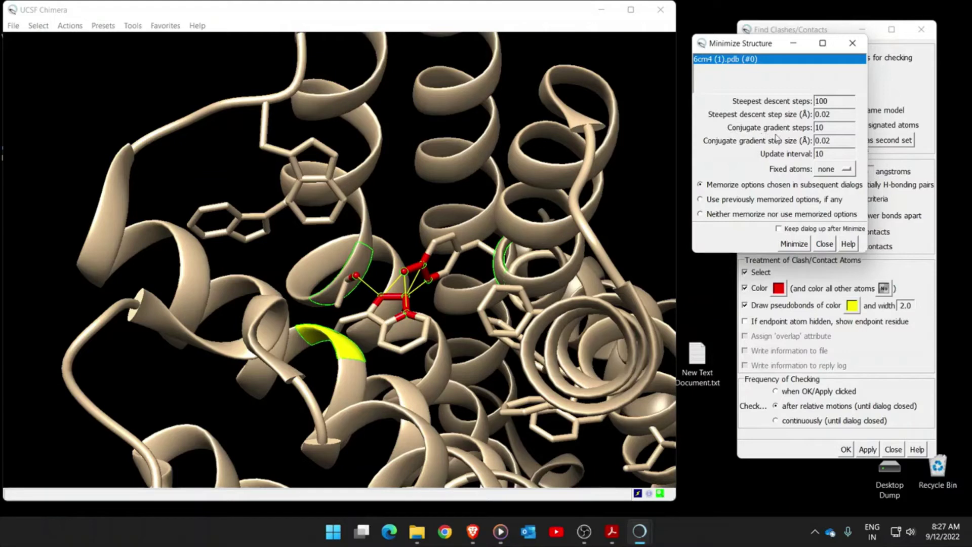
left_click(822, 129)
key("BackSpace")
key("BackSpace")
type("0")
left_click(827, 154)
double_click(826, 154)
type("2")
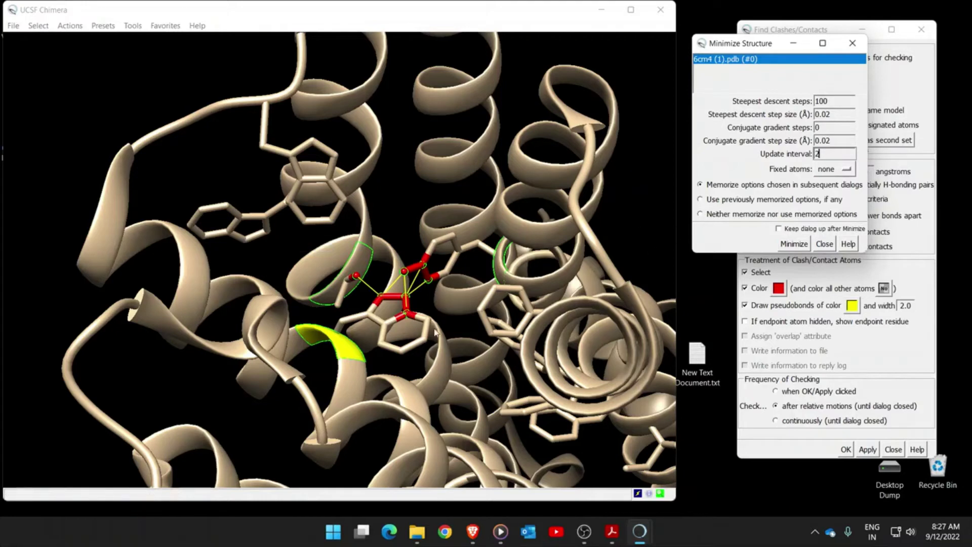
Step: Fix the unselected atoms, start the minimization and accept the Dock Prep settings with the Dunbrack 2010 rotamer library
left_click(825, 174)
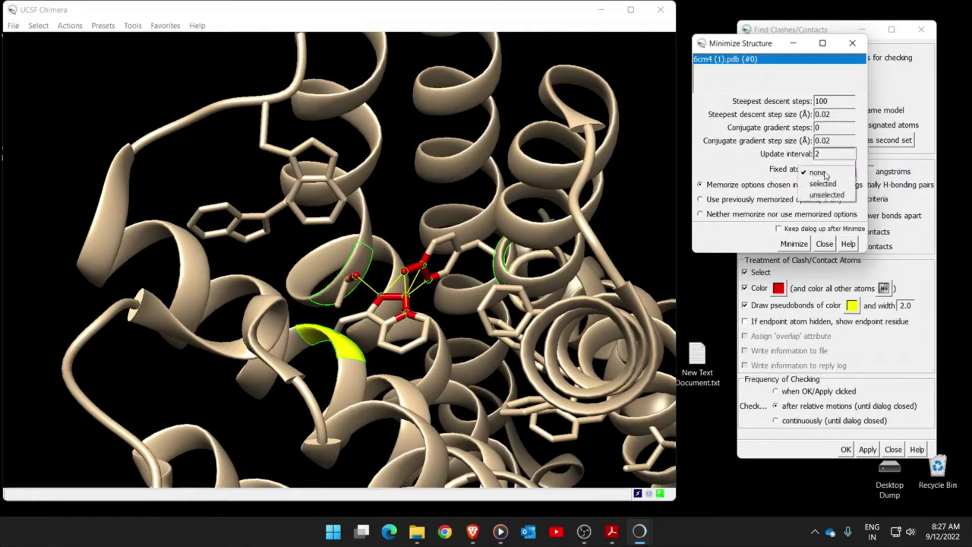
left_click(824, 195)
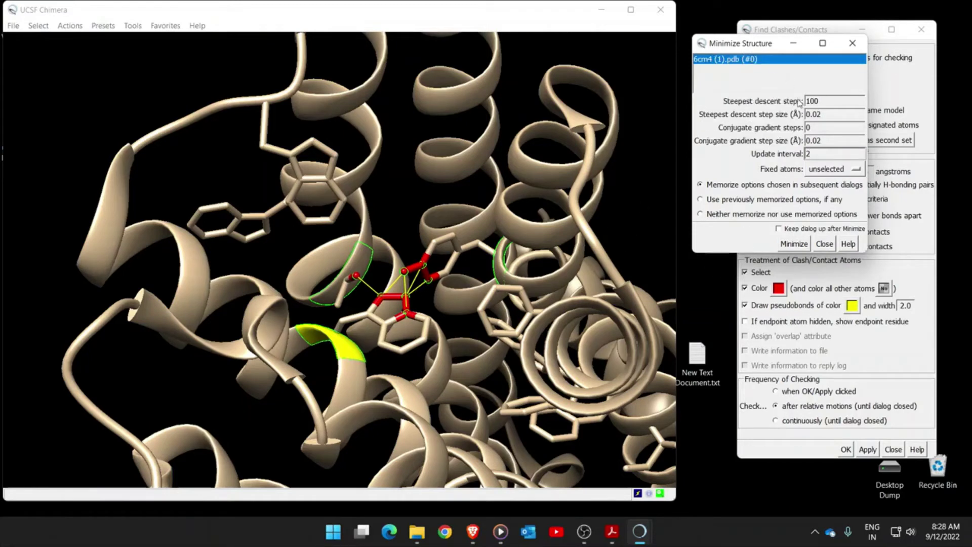
left_click_drag(773, 47, 649, 37)
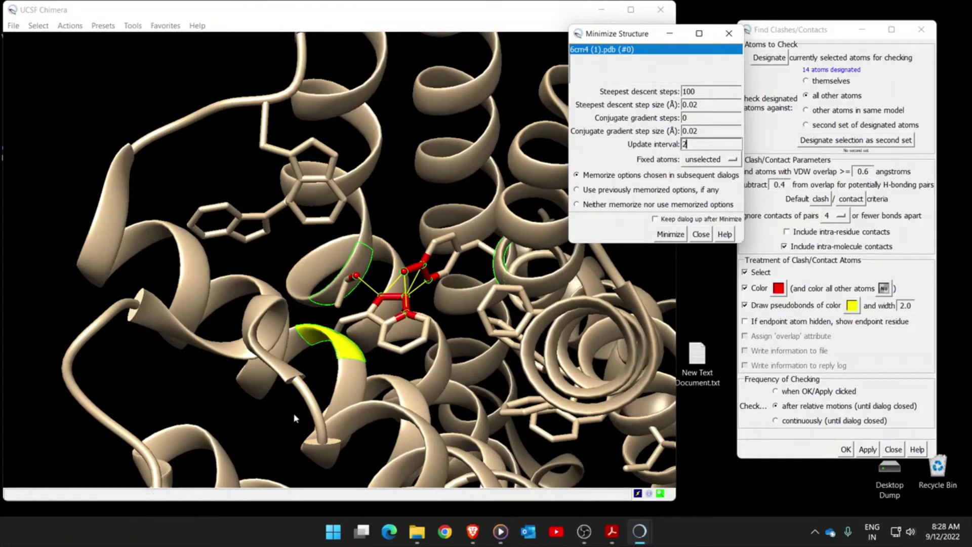
left_click(672, 234)
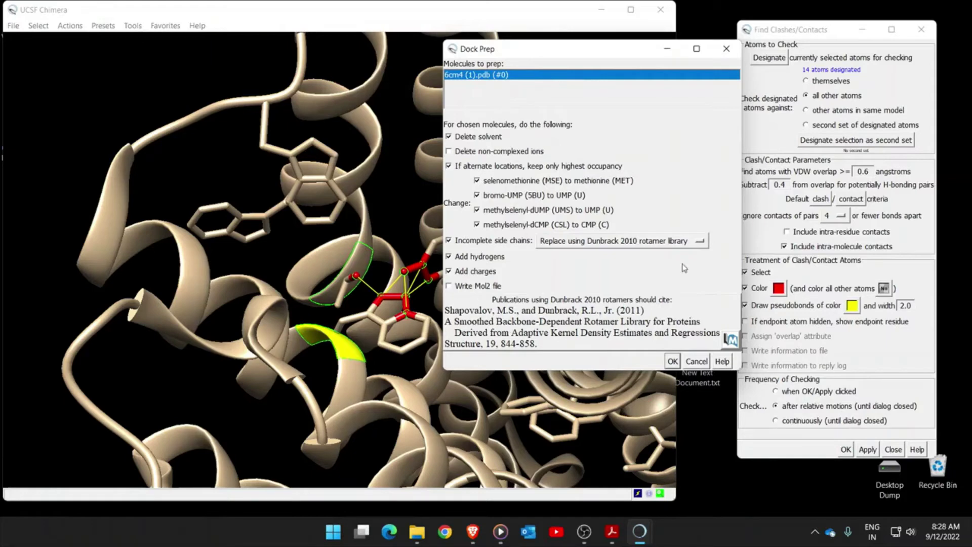
left_click(673, 360)
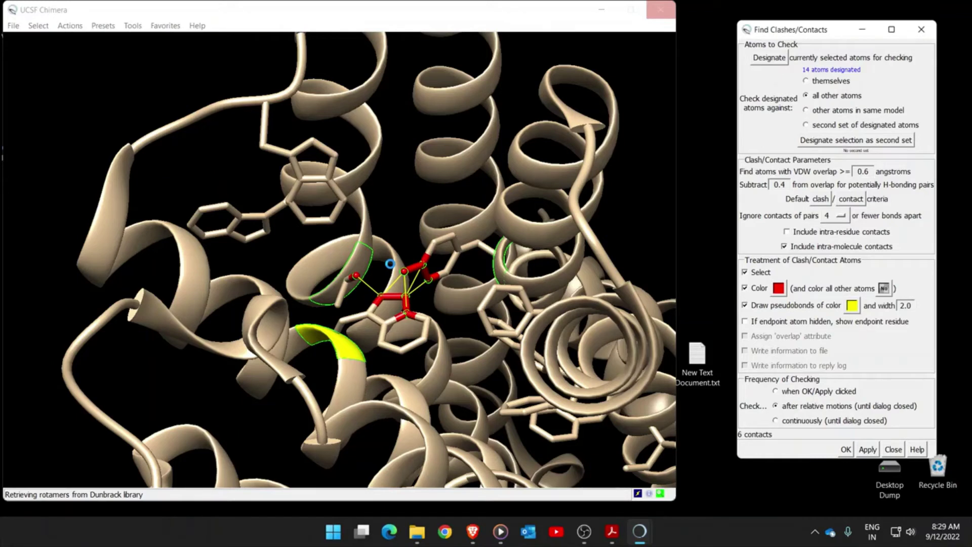
left_click(584, 538)
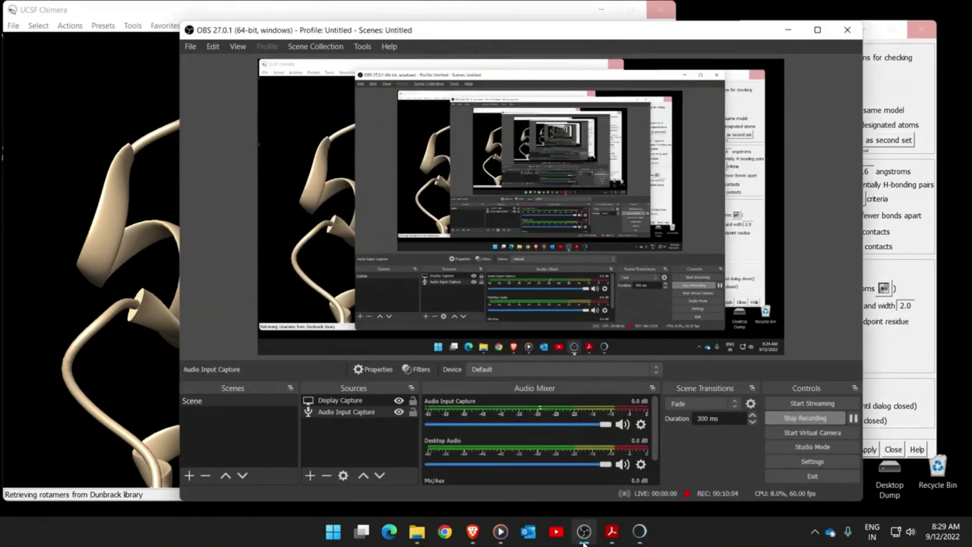
left_click(584, 537)
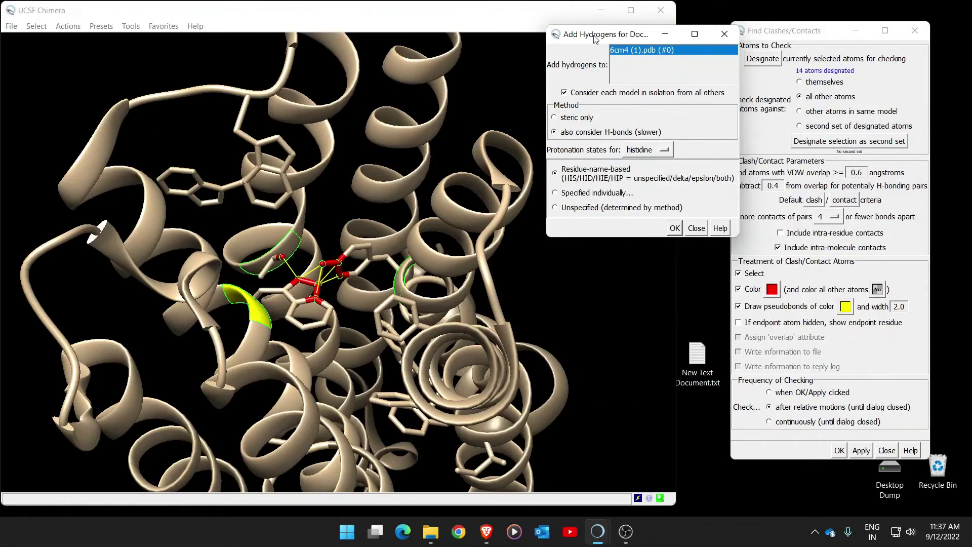
Step: Add hydrogens with H-bonds considered, and assign AMBER ff14SB charges to standard residues and Gasteiger charges to other residues
left_click_drag(594, 38, 594, 42)
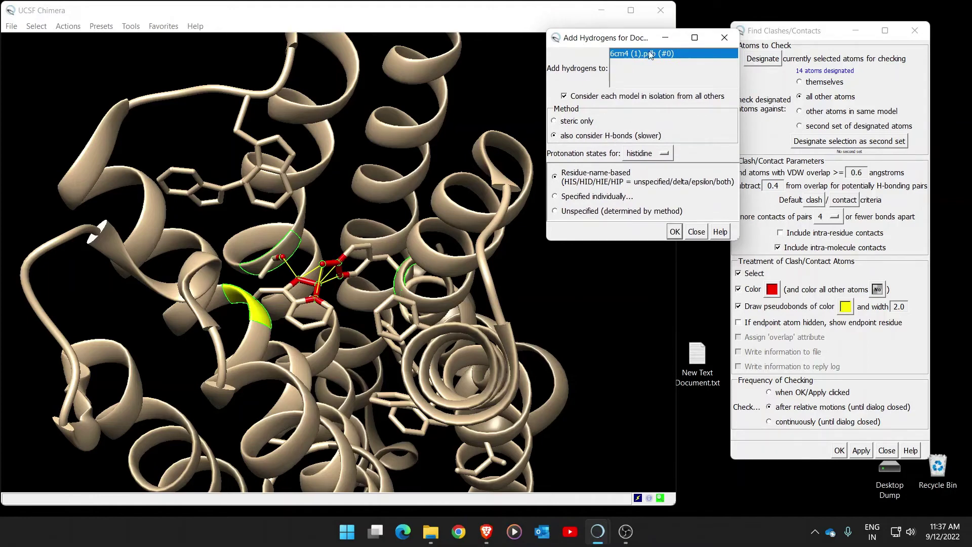
left_click(675, 232)
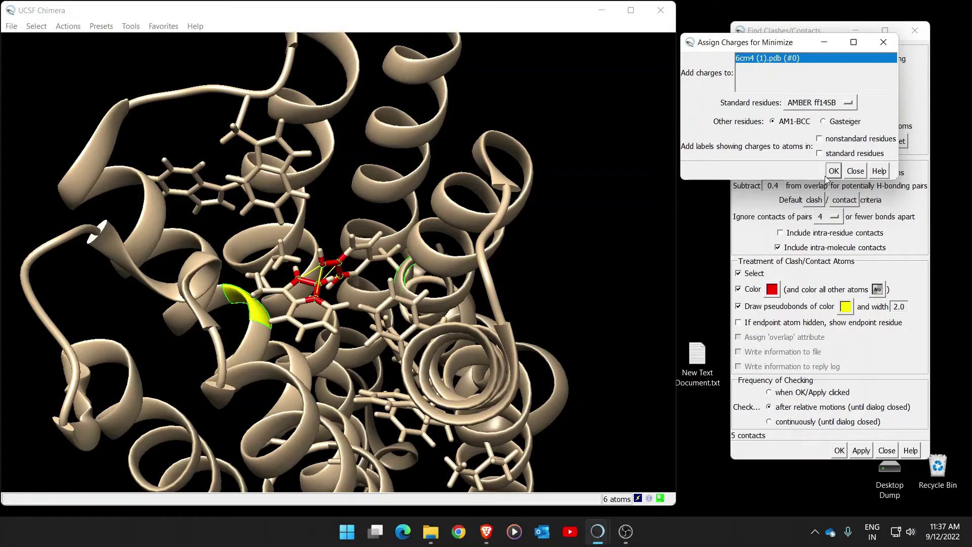
left_click_drag(789, 45, 701, 62)
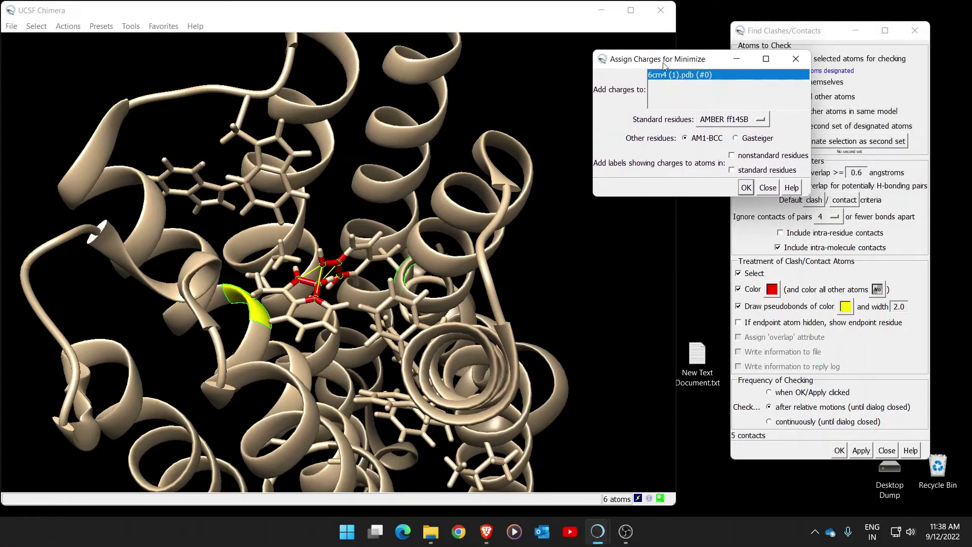
left_click(736, 139)
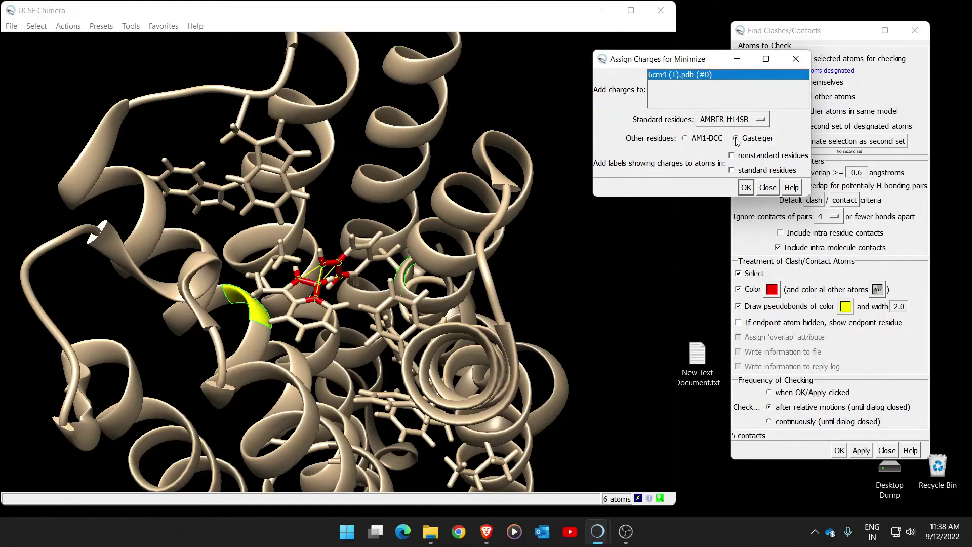
left_click(746, 188)
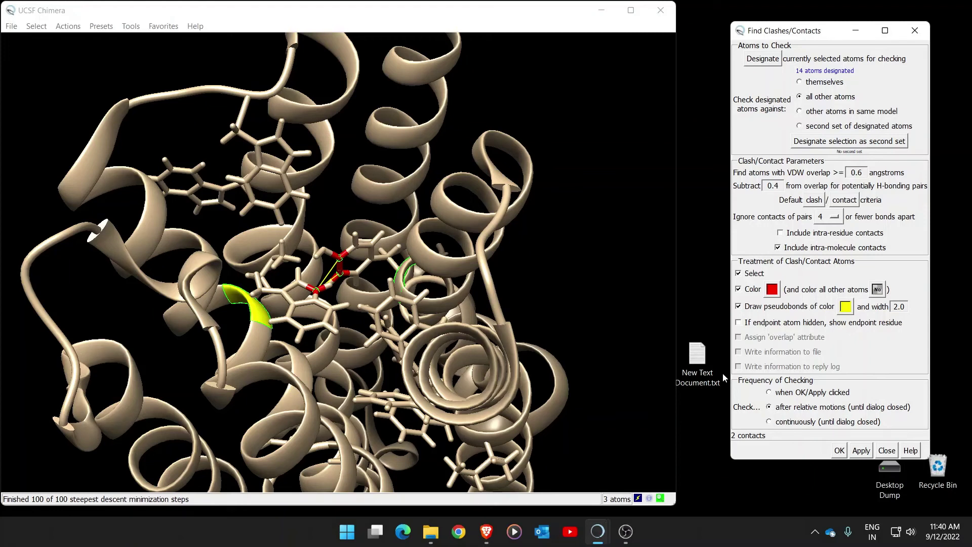
Step: Examine the remaining red contact atoms and yellow pseudobonds around the mutated residue in the minimized model from several angles
left_click_drag(370, 272, 339, 317)
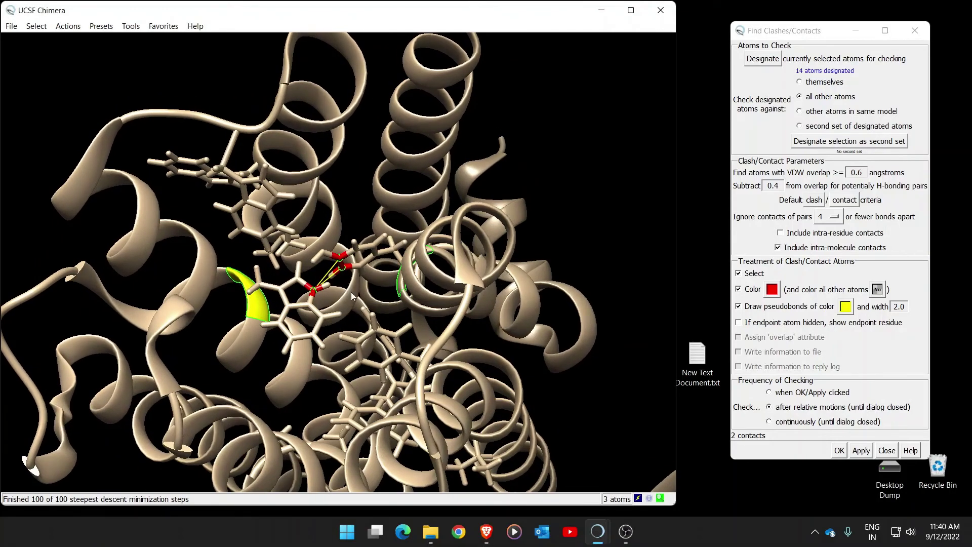
scroll(352, 293, "up", 3)
scroll(351, 293, "up", 5)
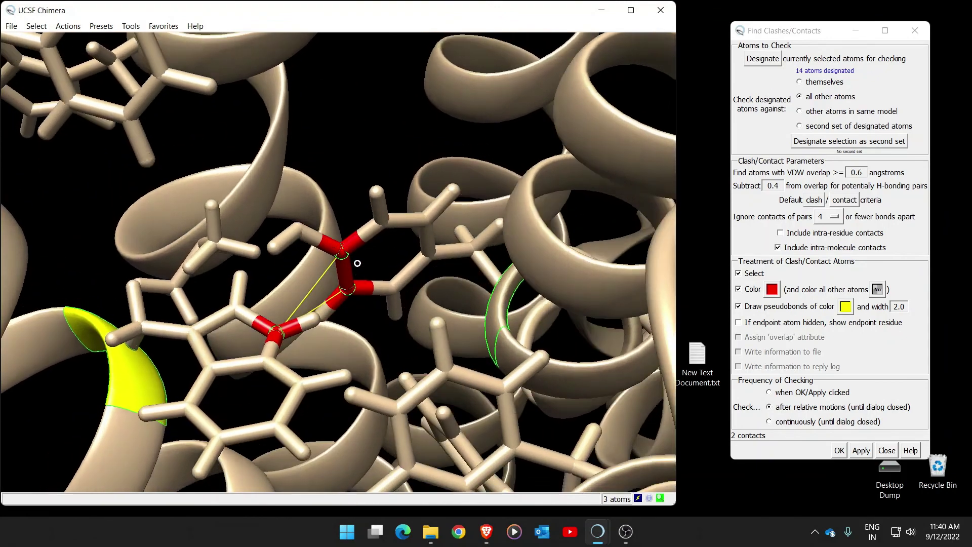
left_click_drag(357, 263, 363, 258)
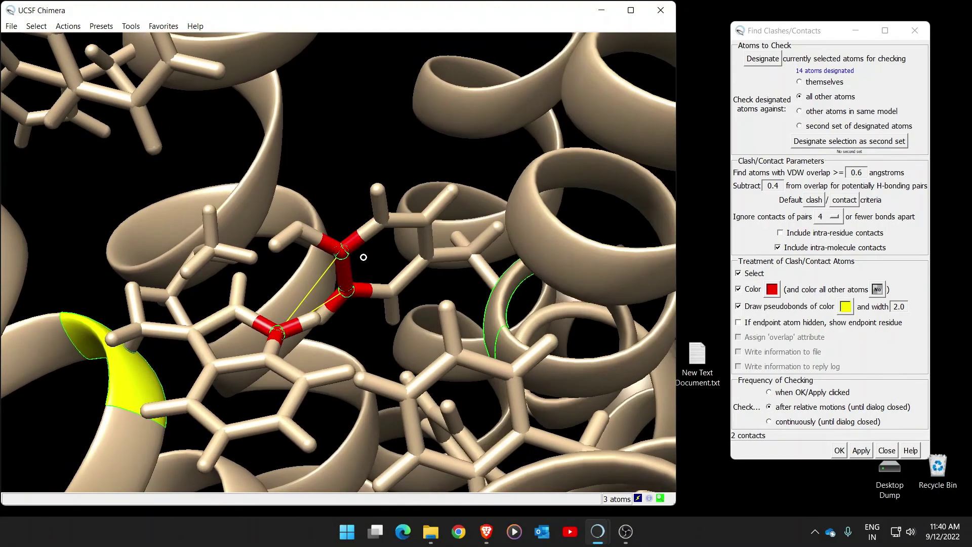
left_click_drag(367, 302, 206, 350)
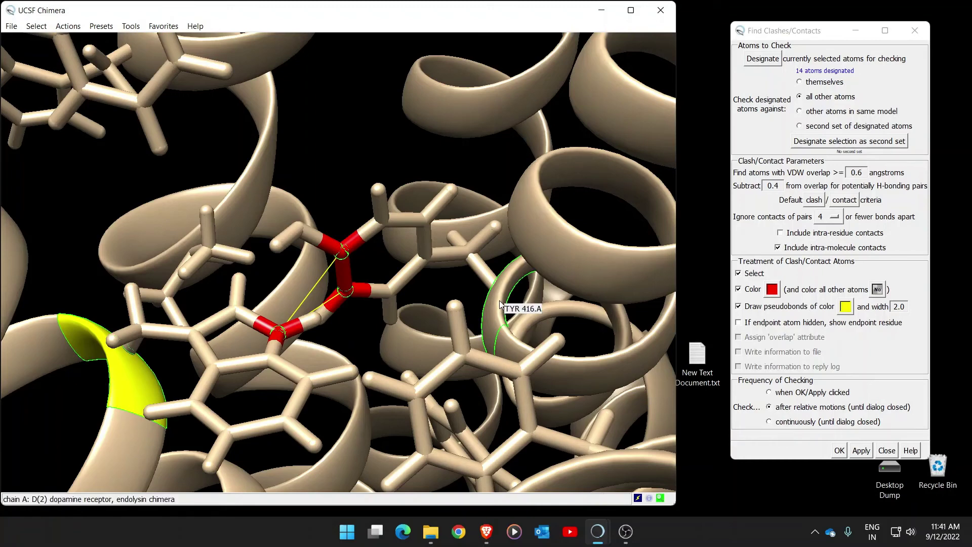
left_click_drag(502, 295, 386, 265)
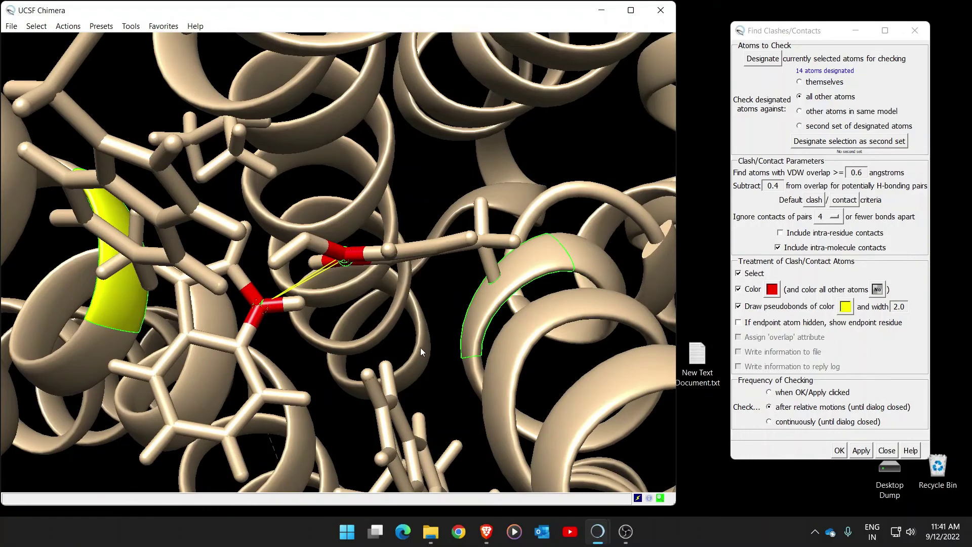
left_click_drag(428, 408, 371, 330)
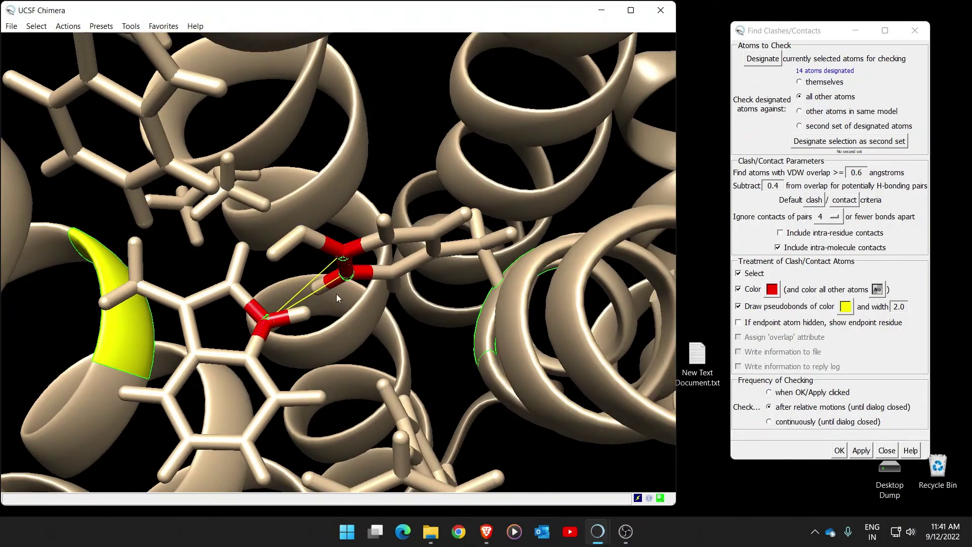
scroll(336, 294, "down", 10)
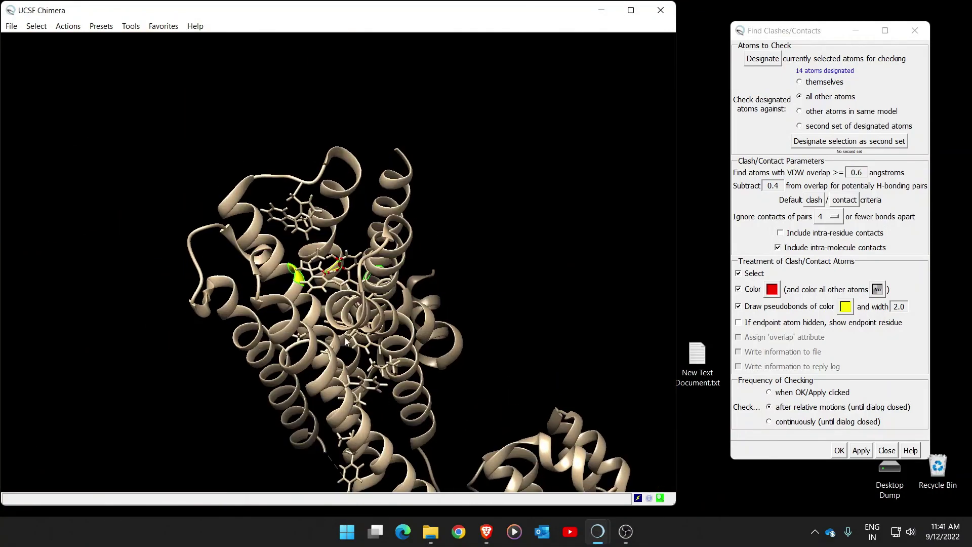
left_click_drag(345, 337, 341, 344)
Step: Save the minimized model as the PDB file 6CM4-Mutated-Minimized.pdb in the E6-Protein Engineering folder
left_click(11, 26)
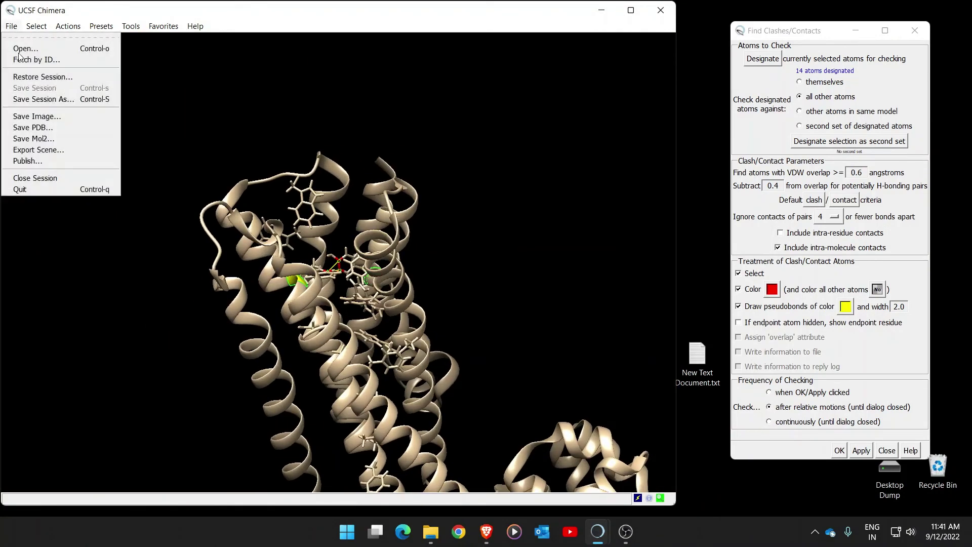
left_click(40, 128)
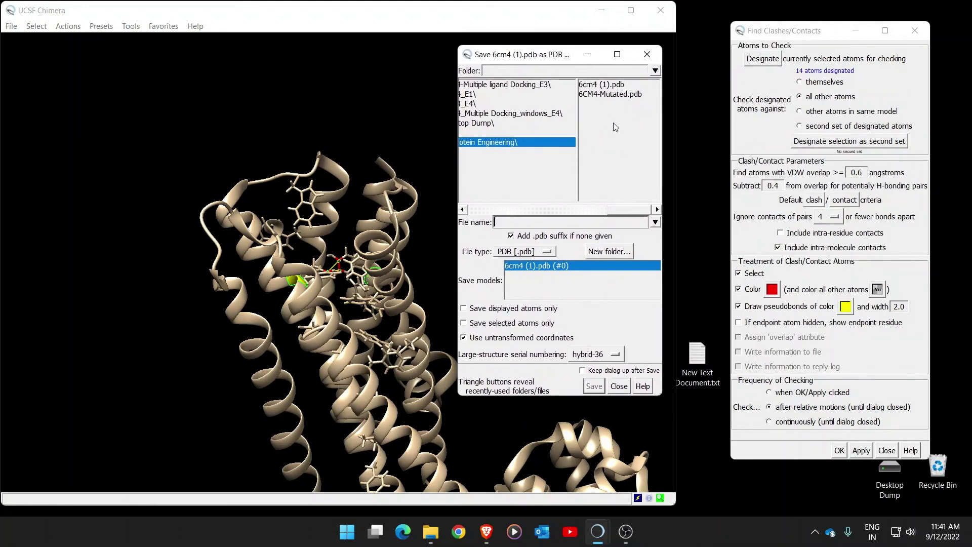
left_click(611, 96)
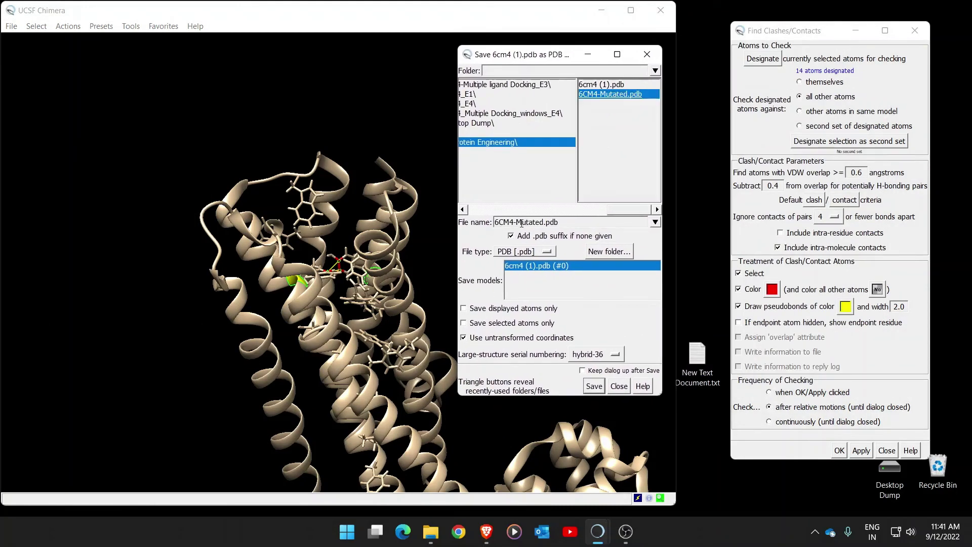
left_click(543, 222)
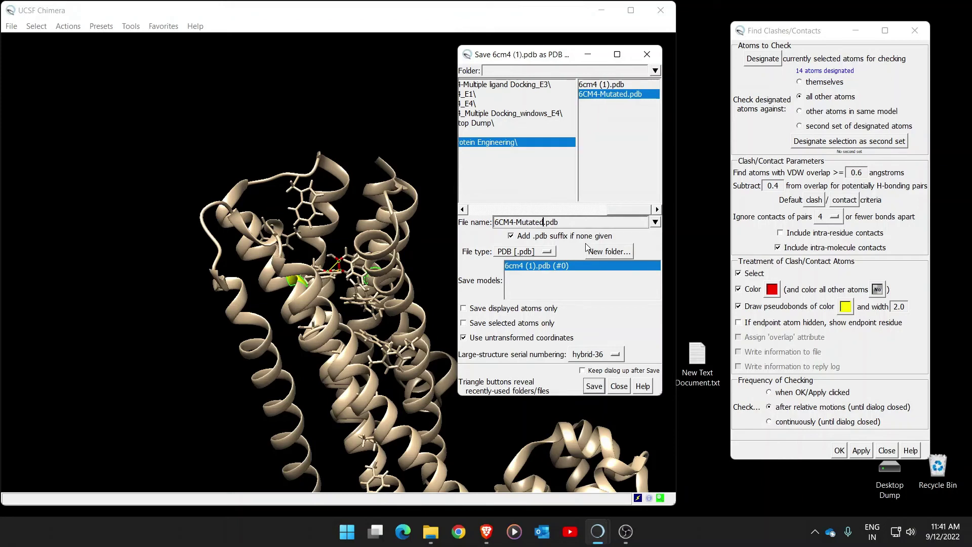
type("-Minimized")
left_click(594, 386)
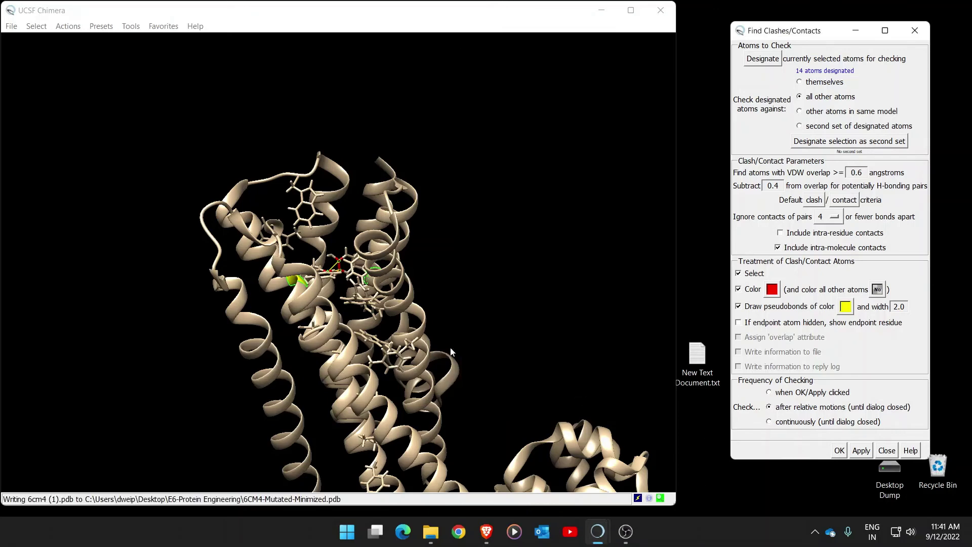
left_click_drag(450, 348, 372, 311)
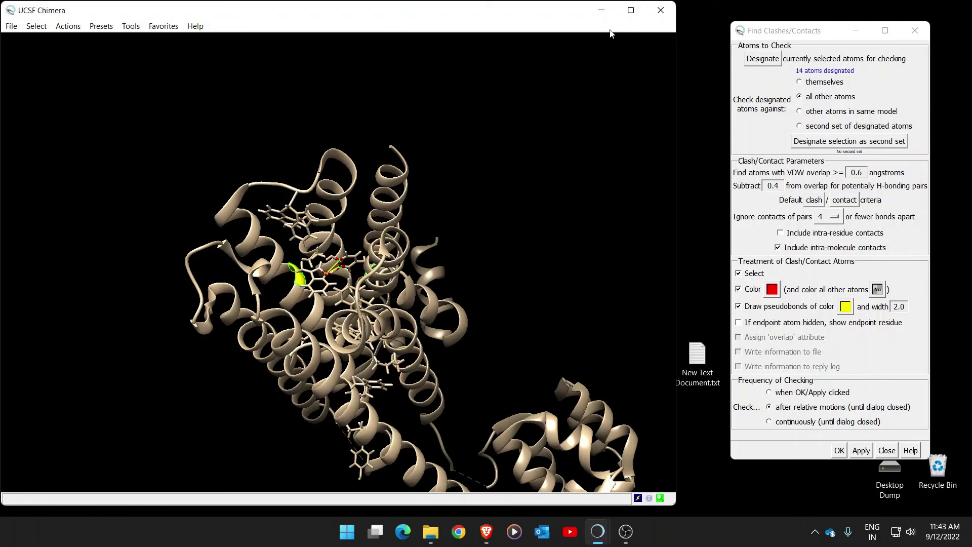
left_click(634, 538)
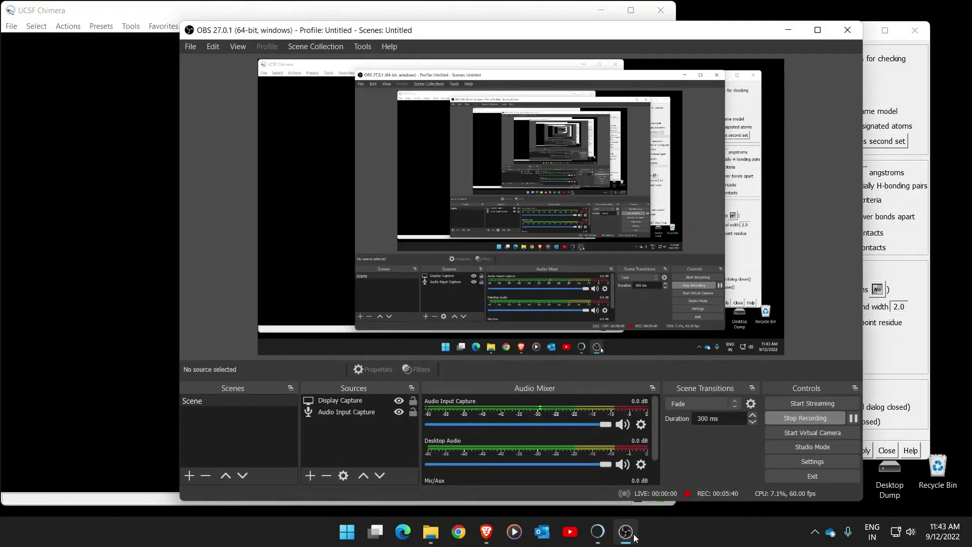